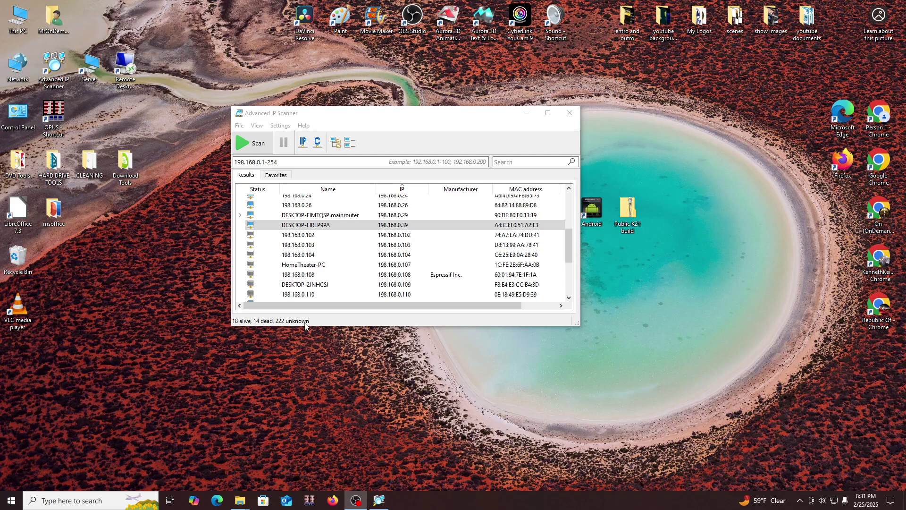
# Nudge the scanner window right, then open This PC and the Local Disk (C:) drive
pyautogui.scroll(1, 343, 245)
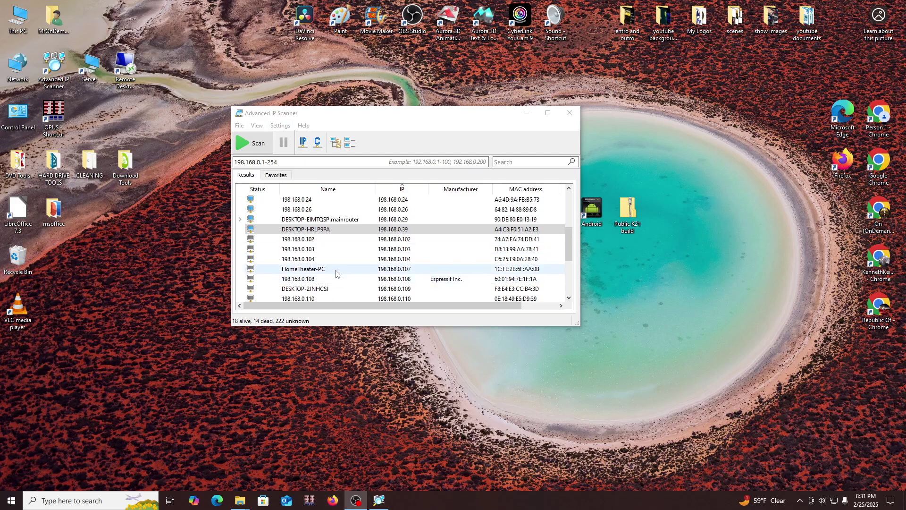
pyautogui.scroll(-3, 340, 208)
pyautogui.scroll(7, 360, 258)
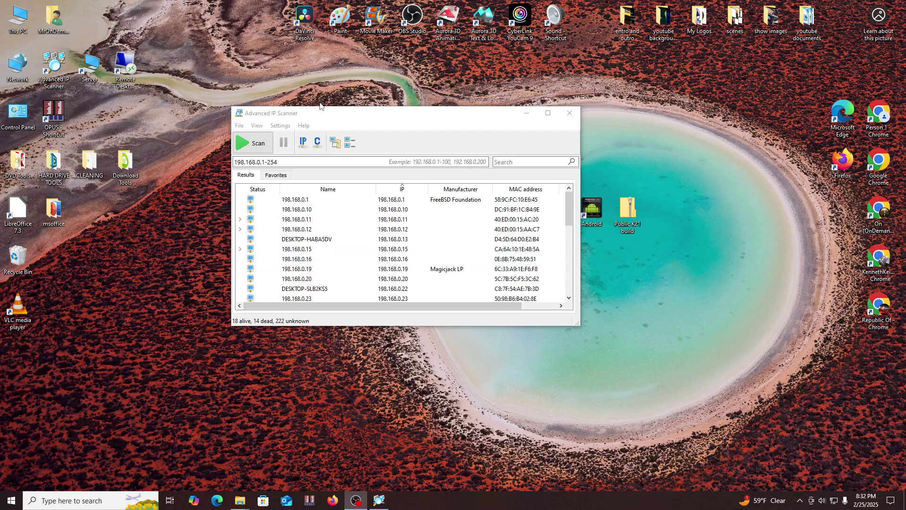
pyautogui.moveTo(322, 116); pyautogui.dragTo(352, 112)
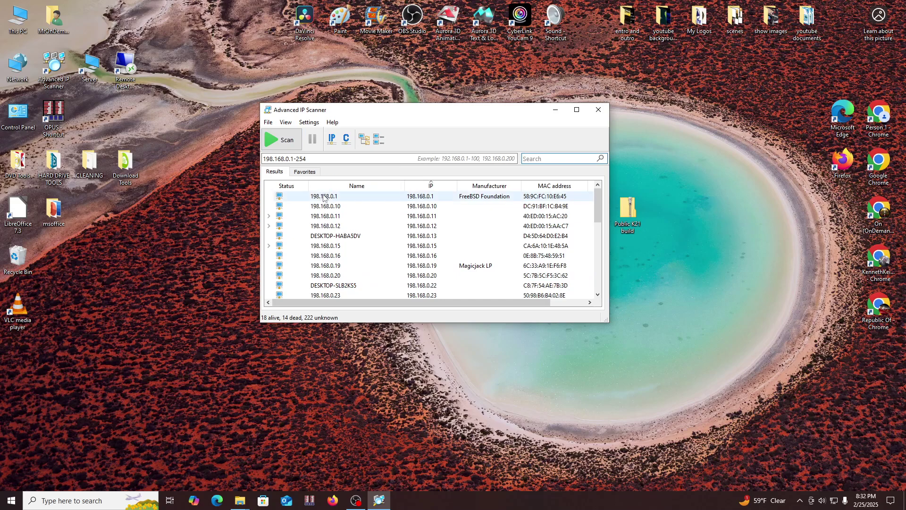
pyautogui.scroll(-7, 334, 247)
pyautogui.scroll(7, 334, 248)
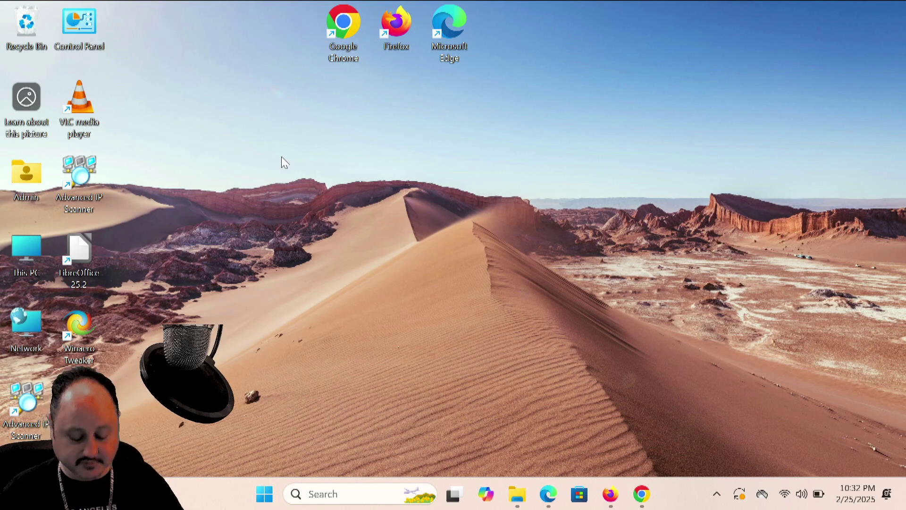
pyautogui.doubleClick(27, 254)
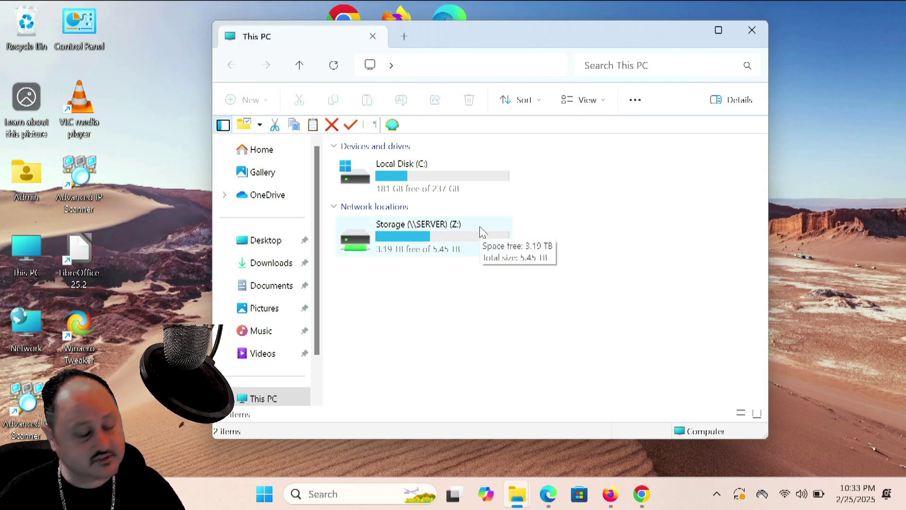
pyautogui.doubleClick(378, 178)
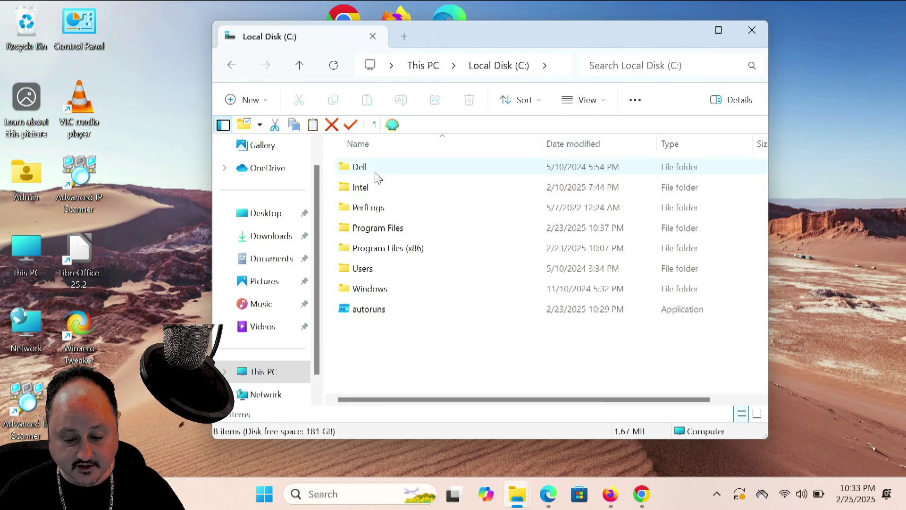
# Create a new folder named 'laptop shared' at the root of Local Disk (C:)
pyautogui.rightClick(412, 349)
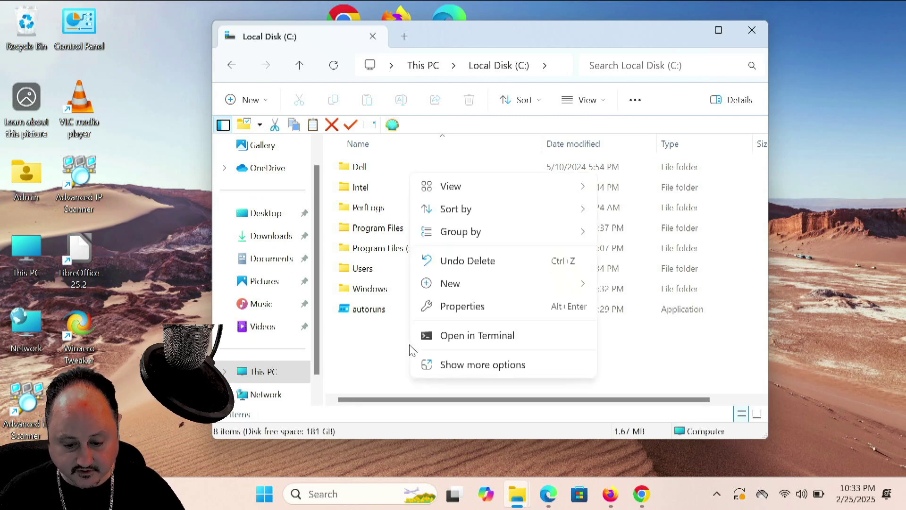
pyautogui.moveTo(471, 283)
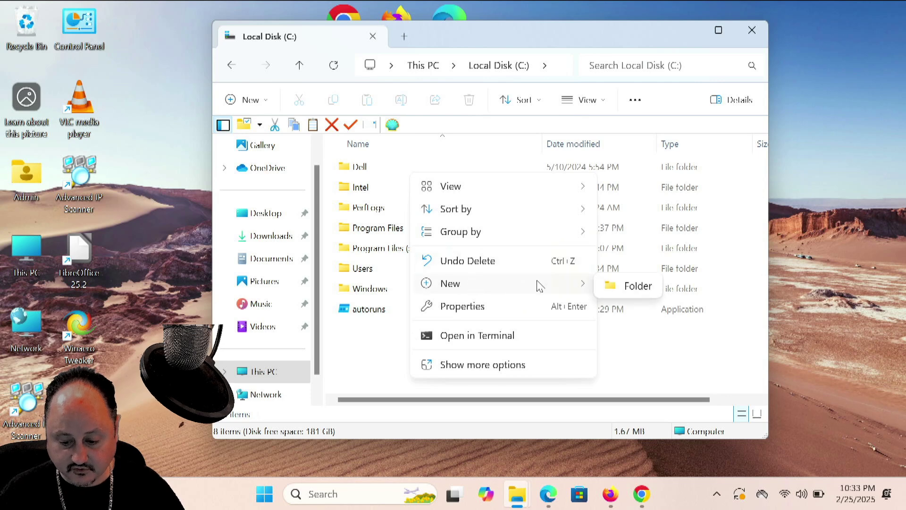
pyautogui.click(637, 286)
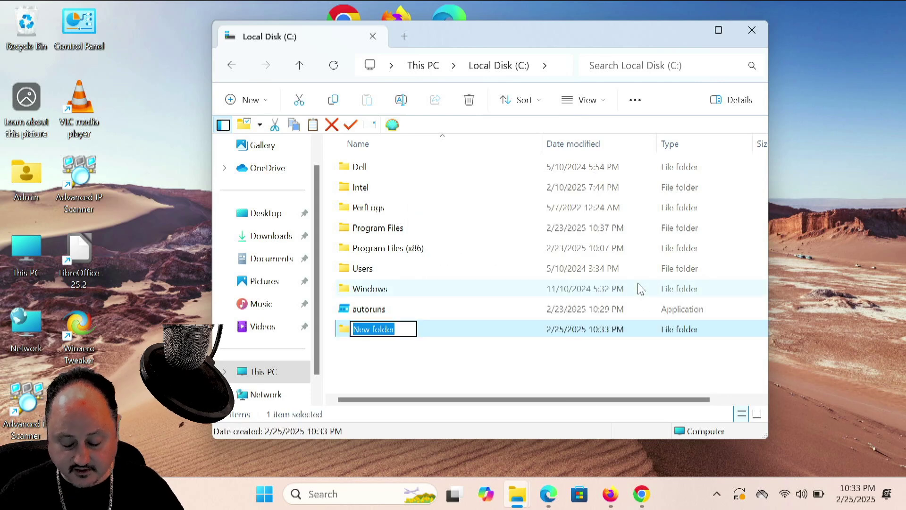
pyautogui.press('BackSpace')
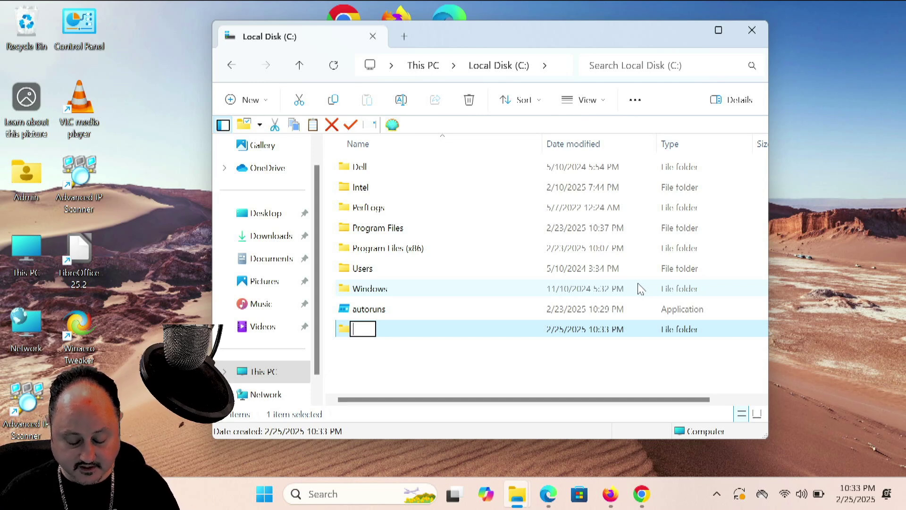
pyautogui.write('lapto')
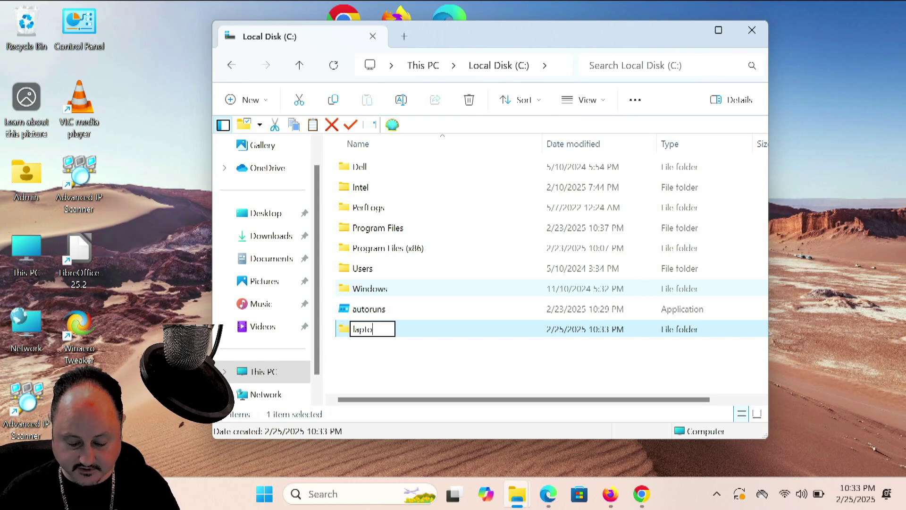
pyautogui.write('p shared')
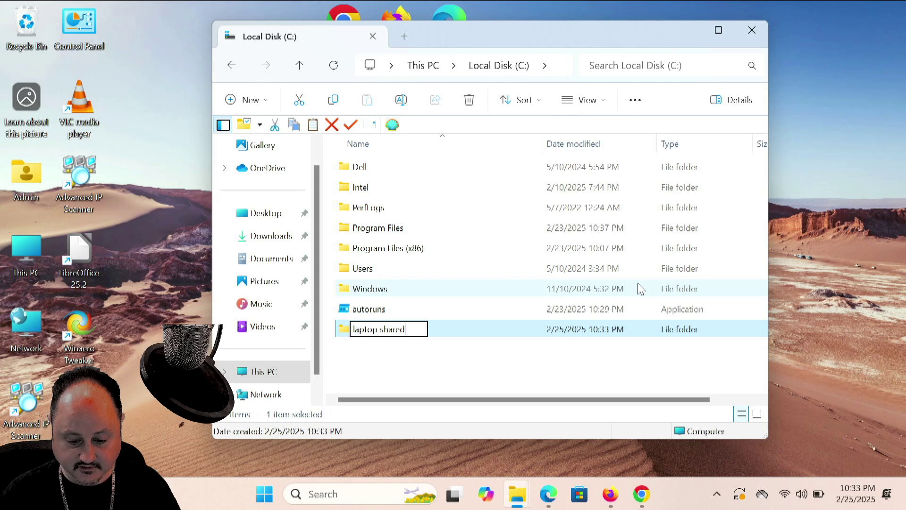
pyautogui.press('Return')
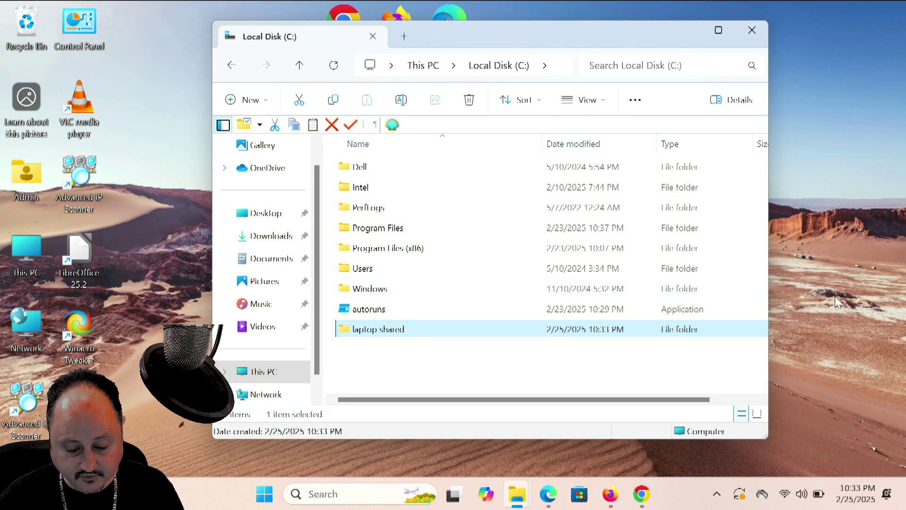
# Open Give access to > Specific people for 'laptop shared' and expand the name list
pyautogui.rightClick(359, 334)
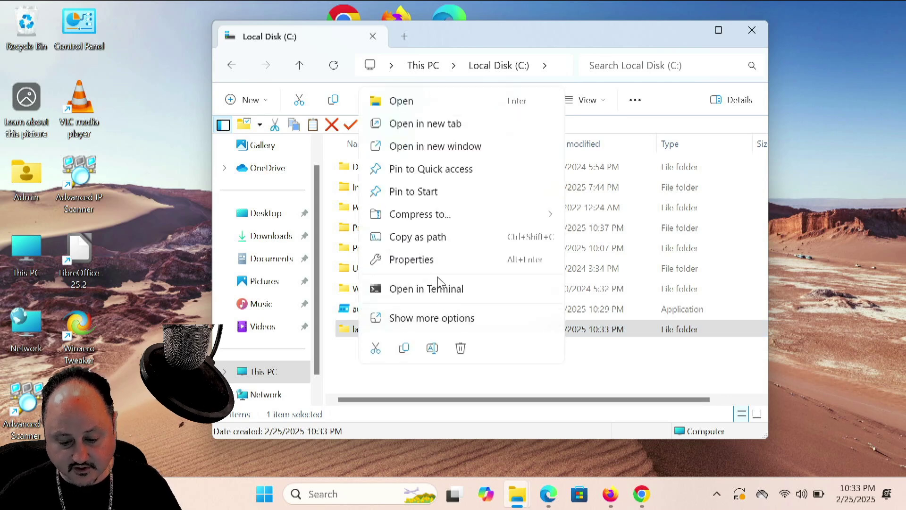
pyautogui.click(438, 318)
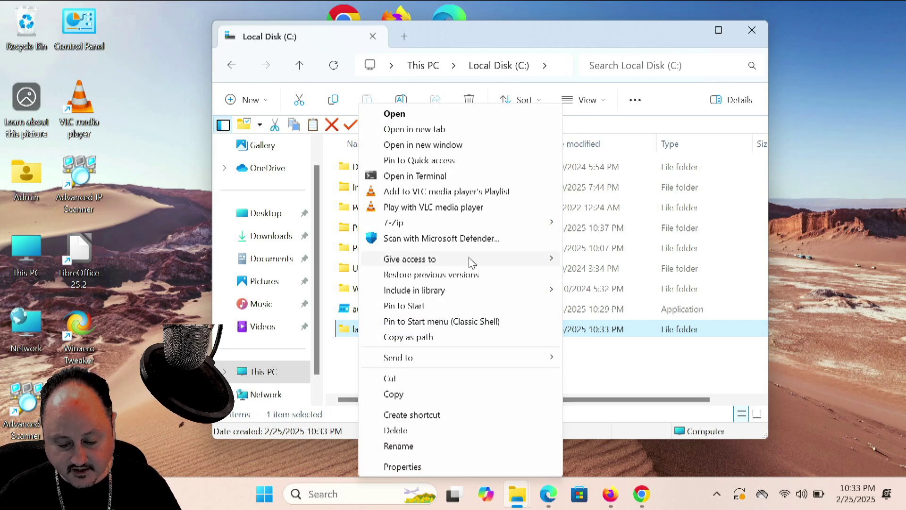
pyautogui.moveTo(472, 263)
pyautogui.click(613, 277)
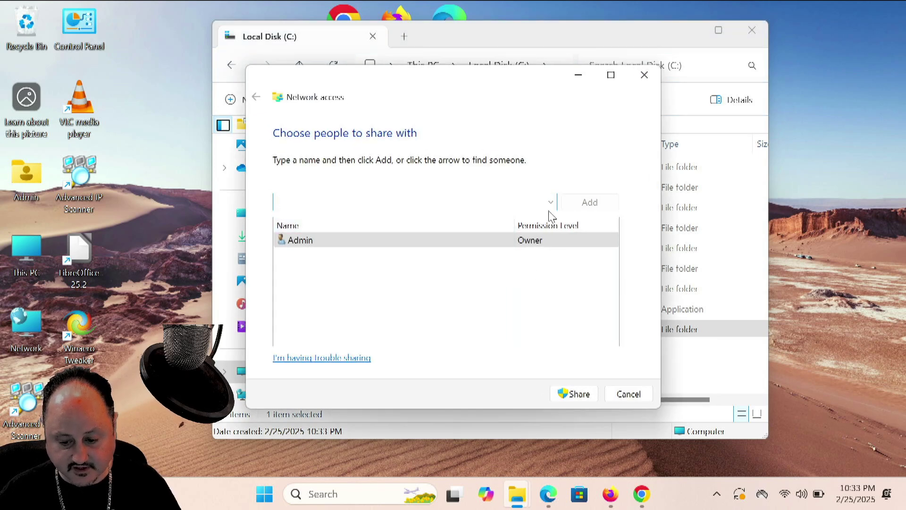
pyautogui.click(551, 203)
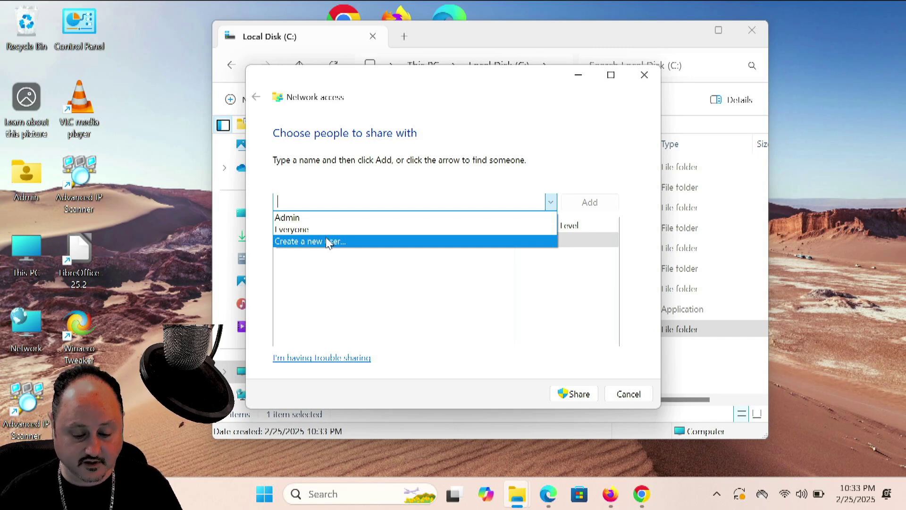
# Go from Create a new user via Manage another account to Settings' Other Users page
pyautogui.click(326, 241)
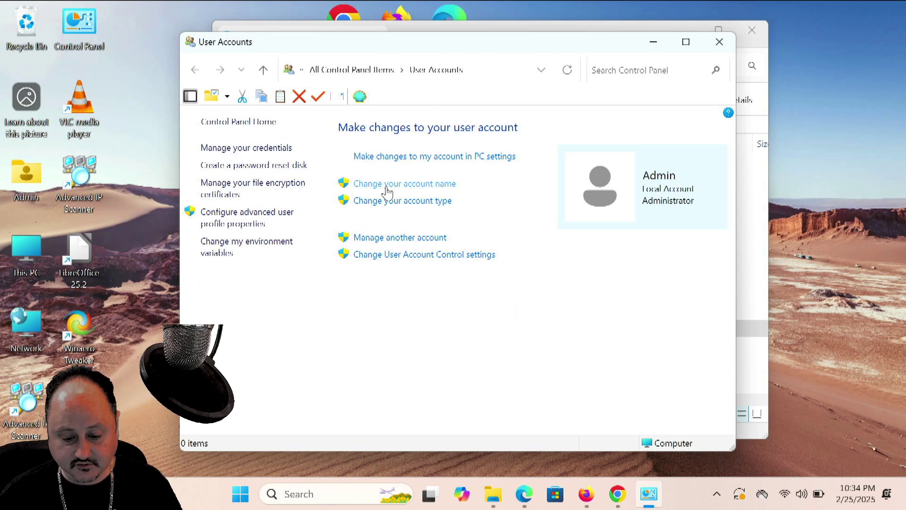
pyautogui.click(378, 238)
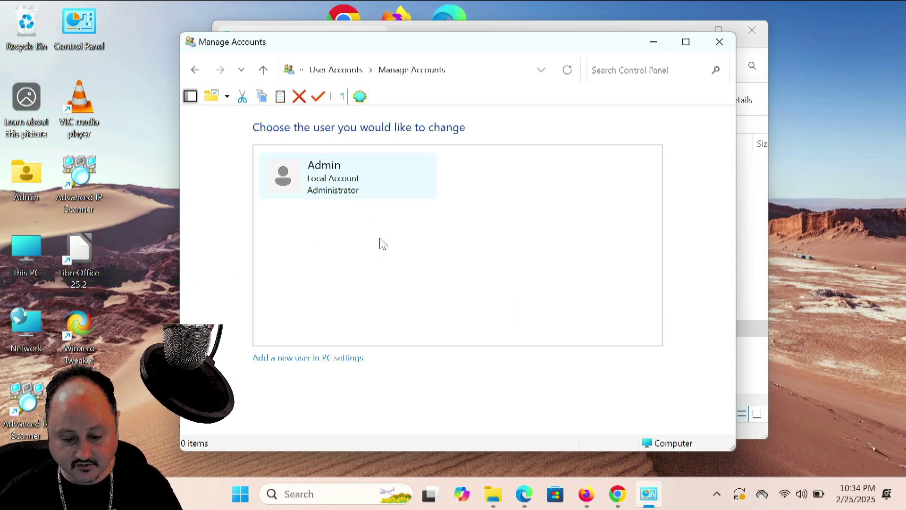
pyautogui.click(285, 358)
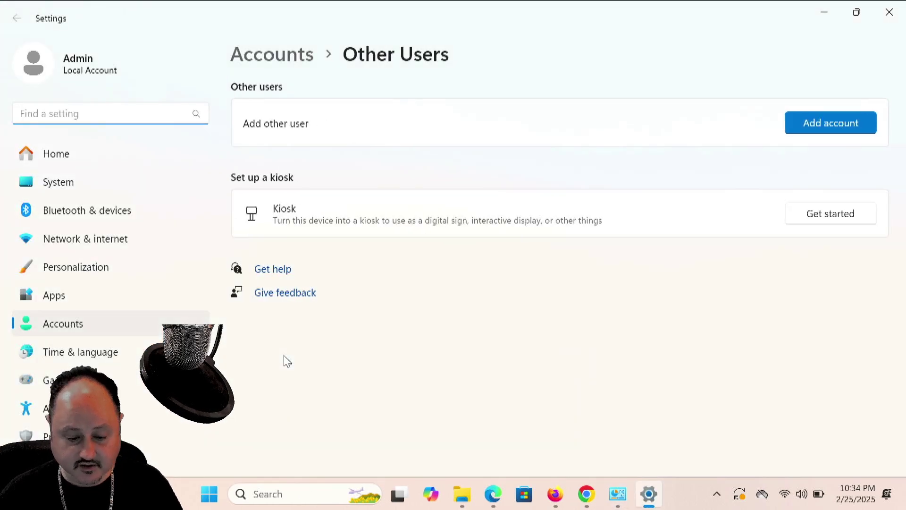
# Add an account with no sign-in information and no Microsoft account to reach the local user form
pyautogui.click(818, 125)
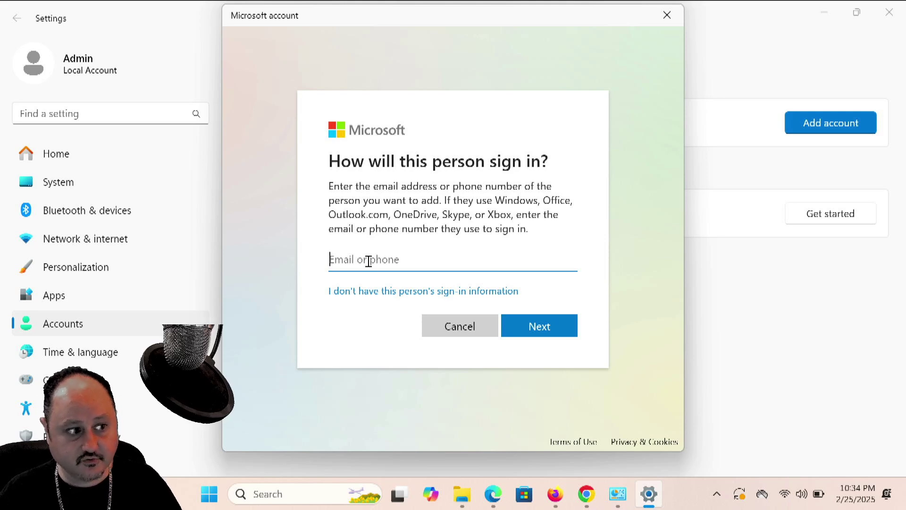
pyautogui.click(369, 294)
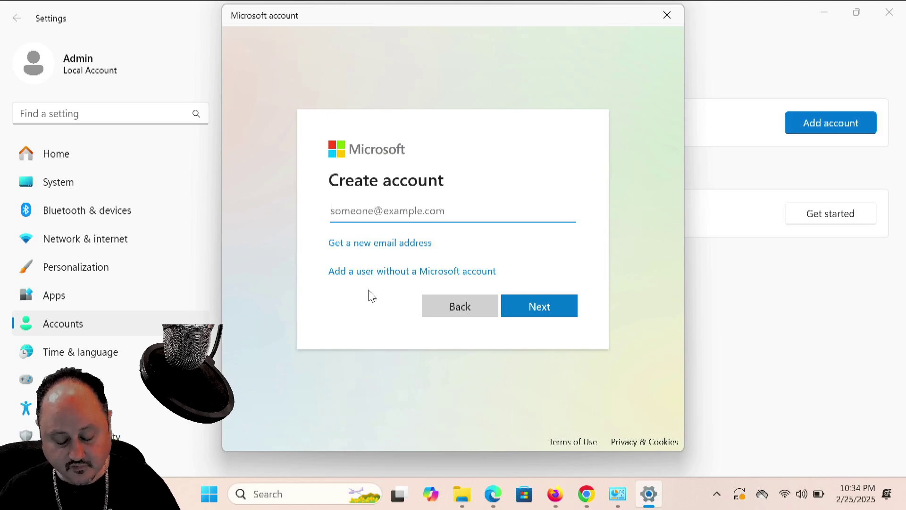
pyautogui.write('shared ')
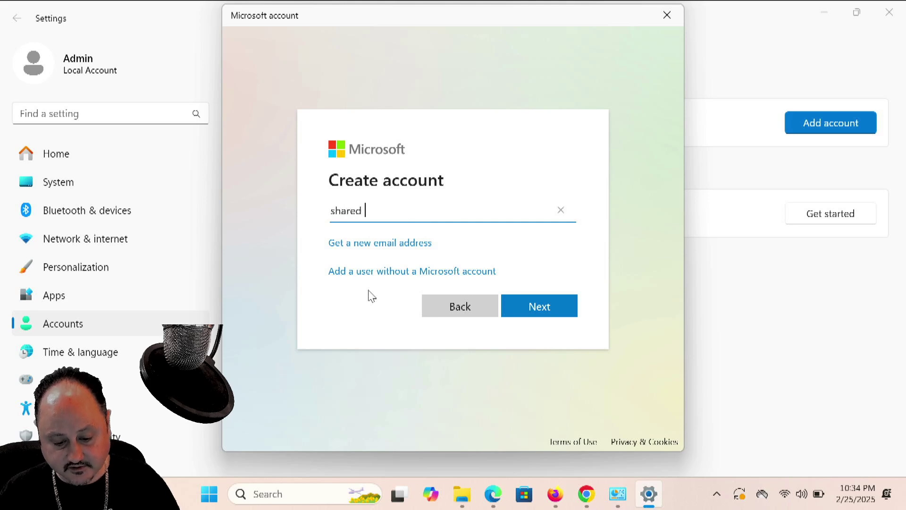
pyautogui.write('user')
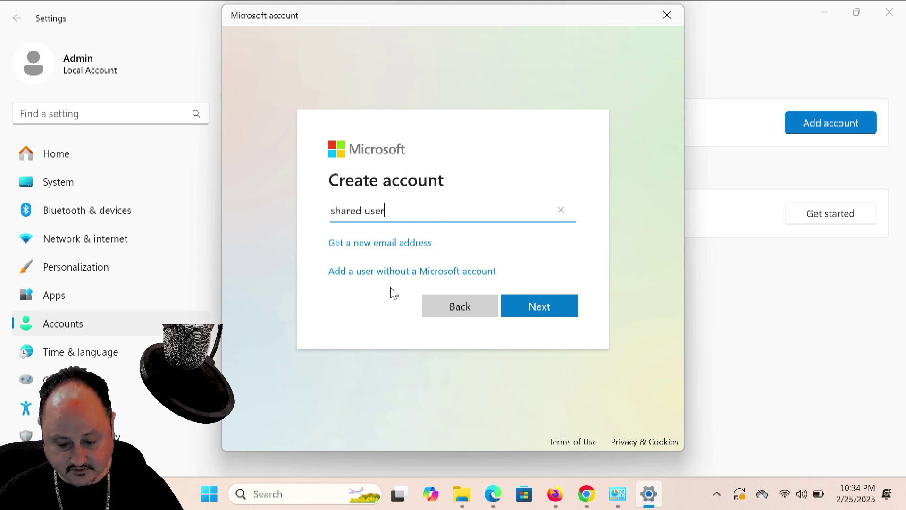
pyautogui.click(538, 309)
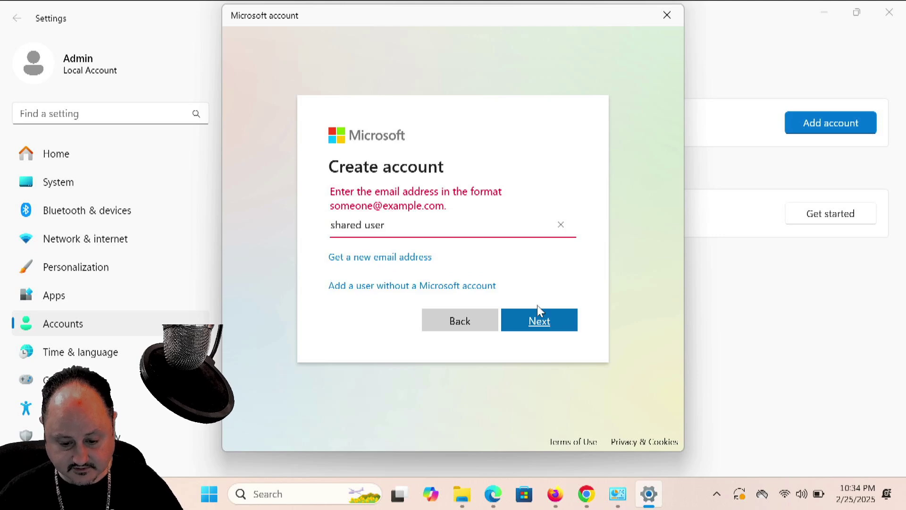
pyautogui.click(366, 290)
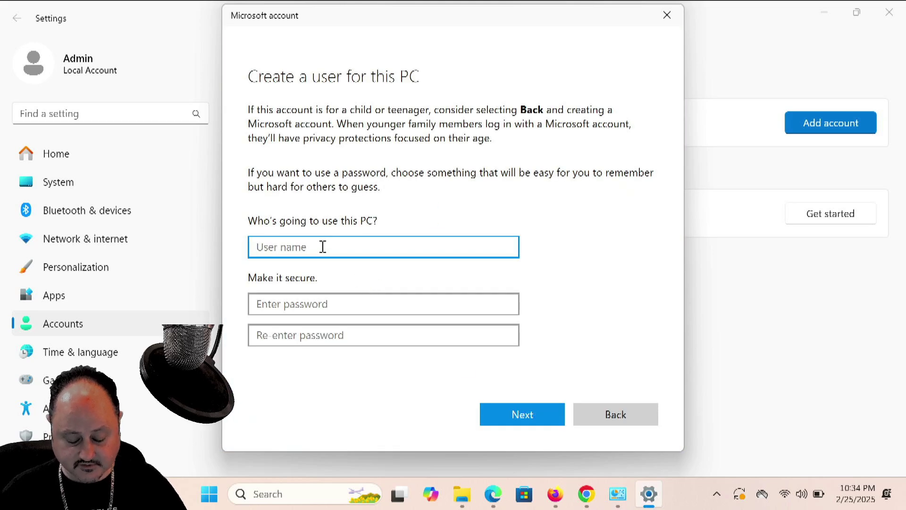
# Enter 'shared user' as the new account's user name, correcting the typo
pyautogui.write('shared')
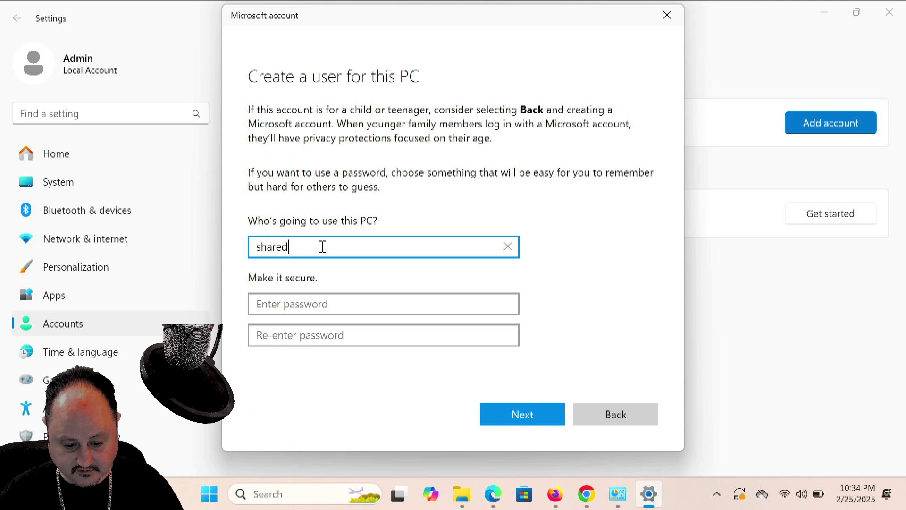
pyautogui.write(' used')
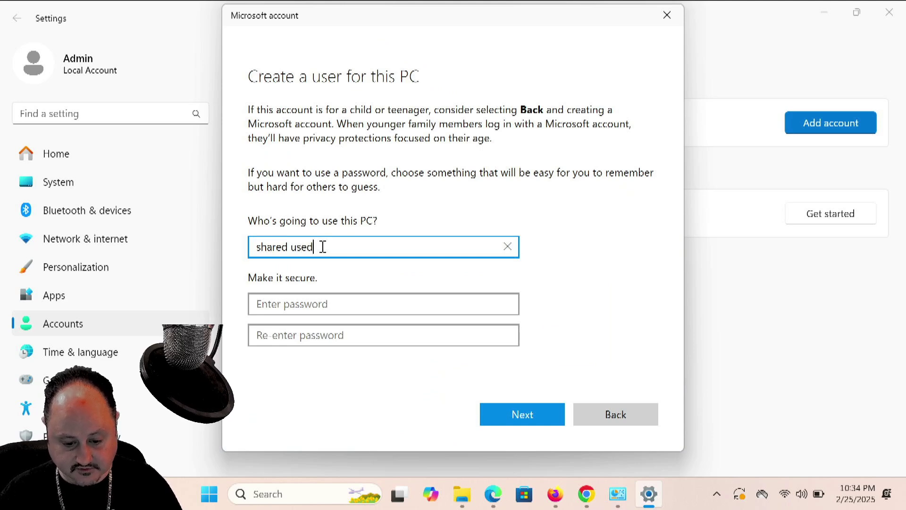
pyautogui.press('BackSpace')
pyautogui.write('r')
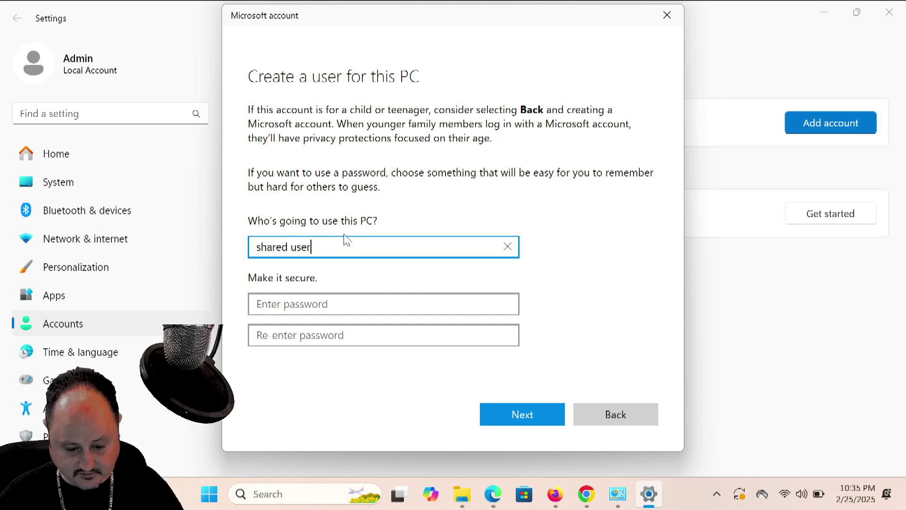
# Enter the account password and confirm the same password in the second field
pyautogui.click(345, 305)
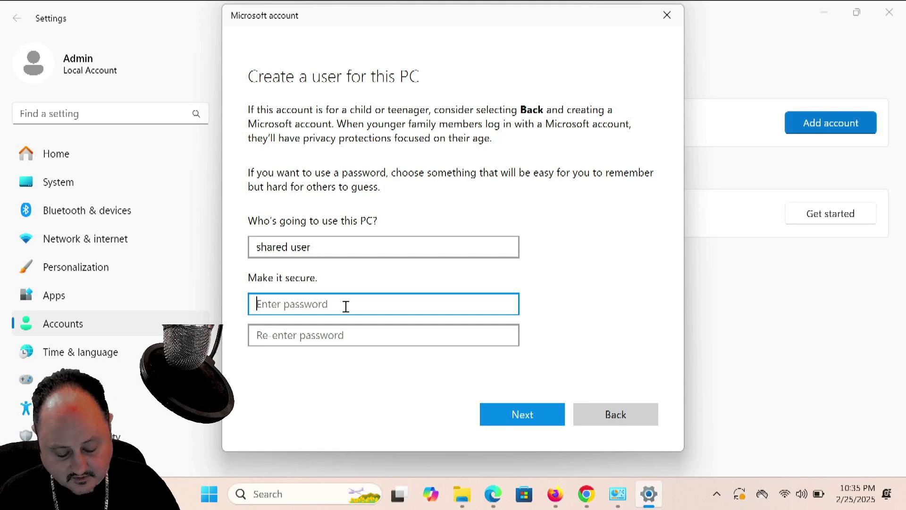
pyautogui.write('1234')
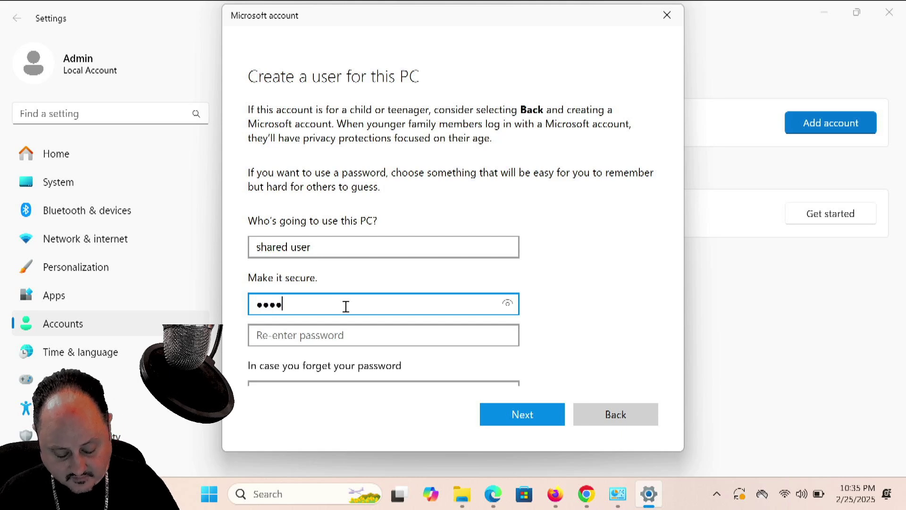
pyautogui.write('5678')
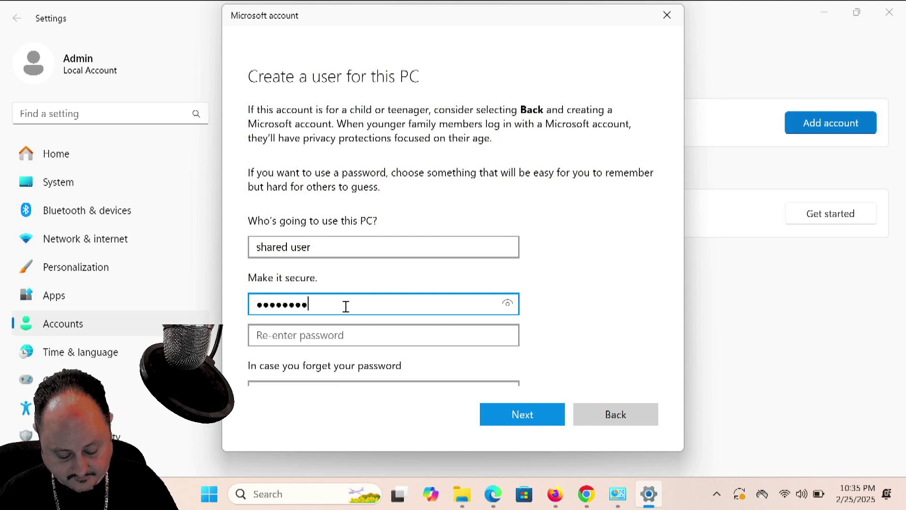
pyautogui.press('Tab')
pyautogui.write('1')
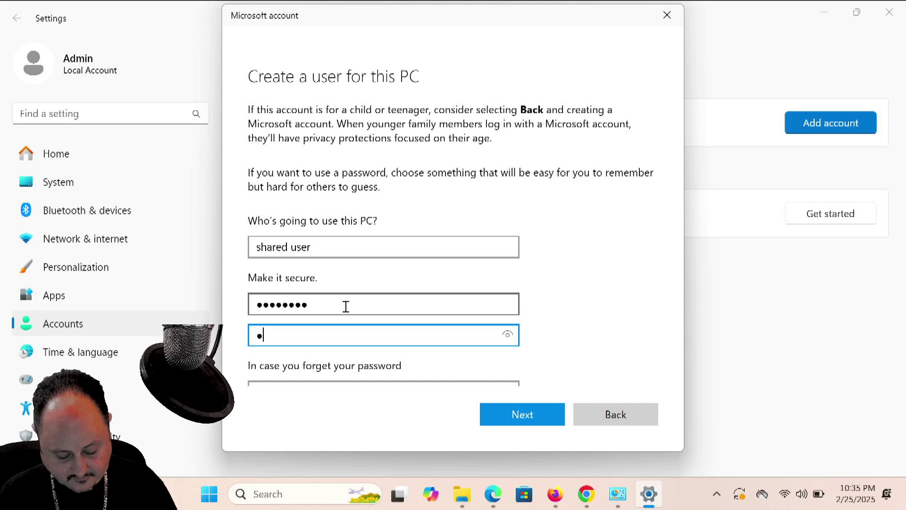
pyautogui.press('BackSpace')
pyautogui.write('123')
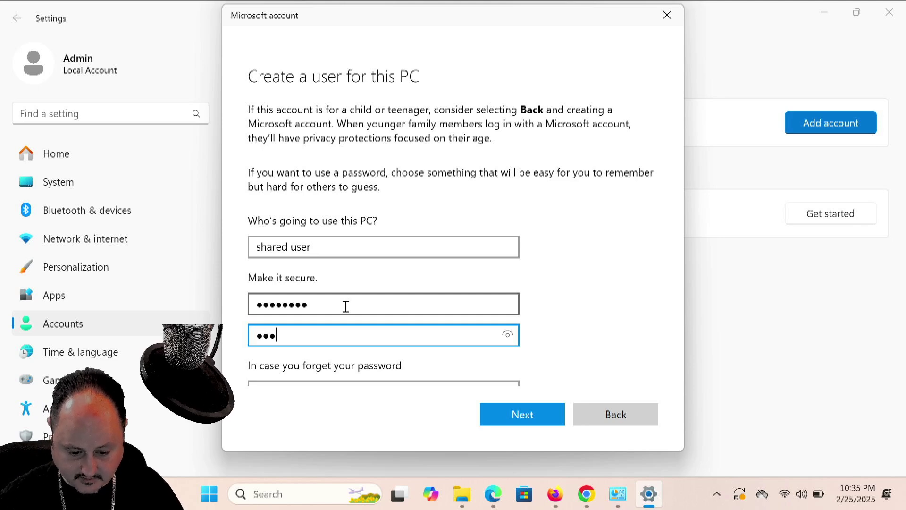
pyautogui.click(346, 307)
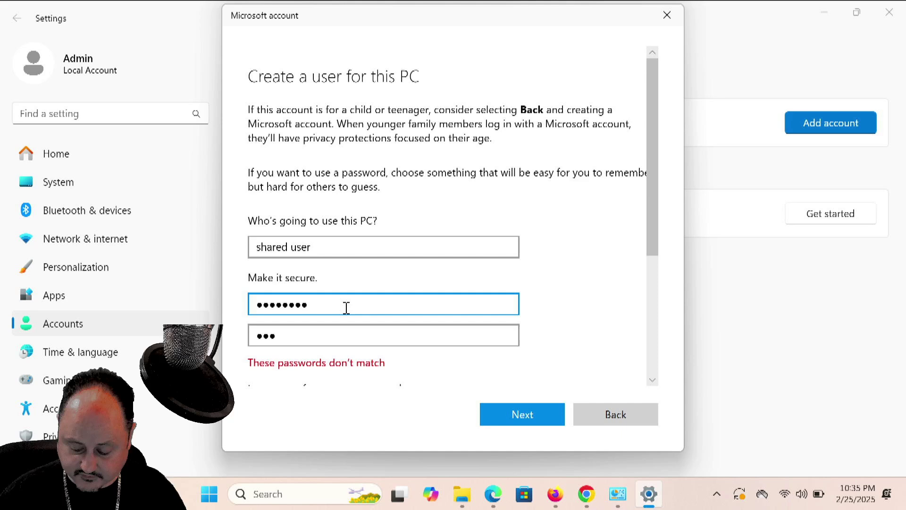
pyautogui.press('BackSpace')
pyautogui.press('BackSpace')
pyautogui.press('BackSpace')
pyautogui.press('BackSpace')
pyautogui.press('BackSpace')
pyautogui.press('BackSpace')
pyautogui.press('BackSpace')
pyautogui.press('BackSpace')
pyautogui.press('BackSpace')
pyautogui.write('1')
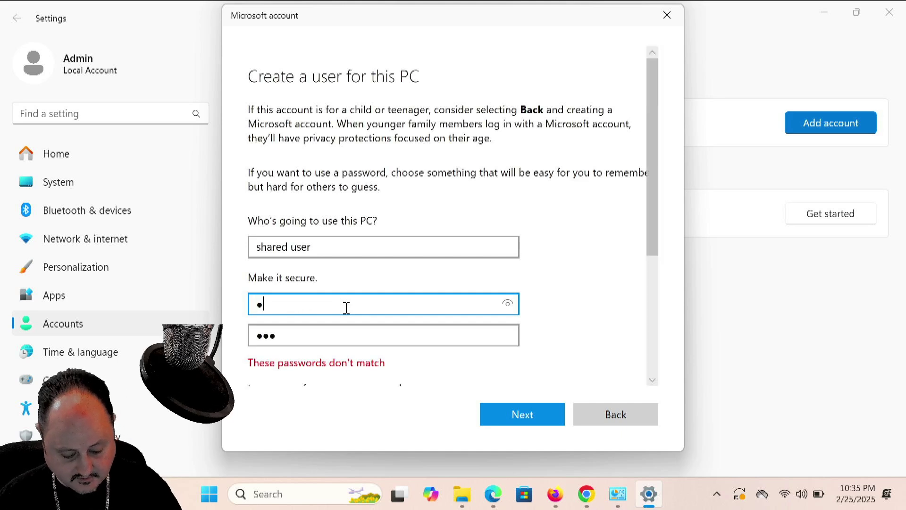
pyautogui.write('234')
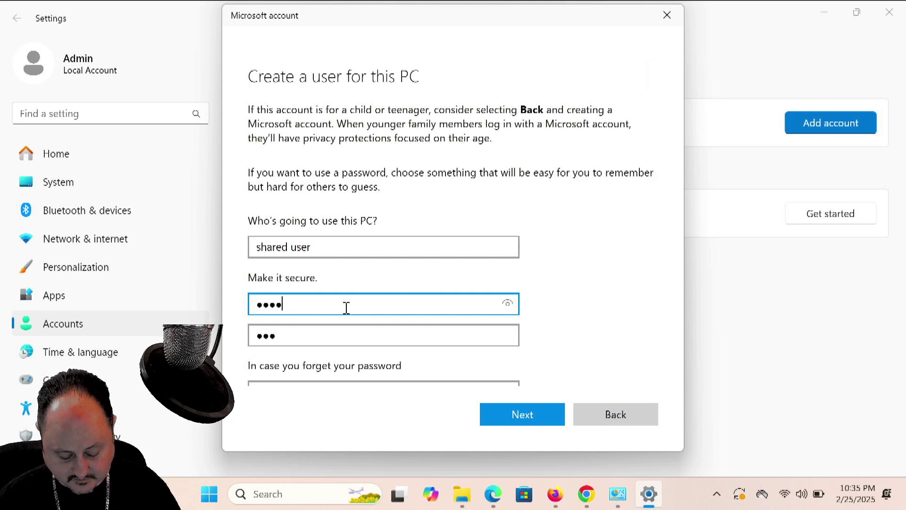
pyautogui.write('56789')
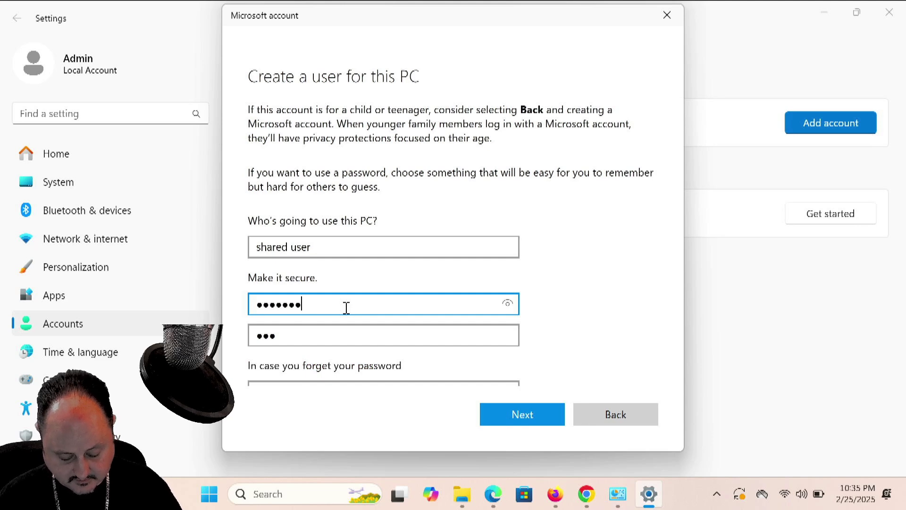
pyautogui.press('Tab')
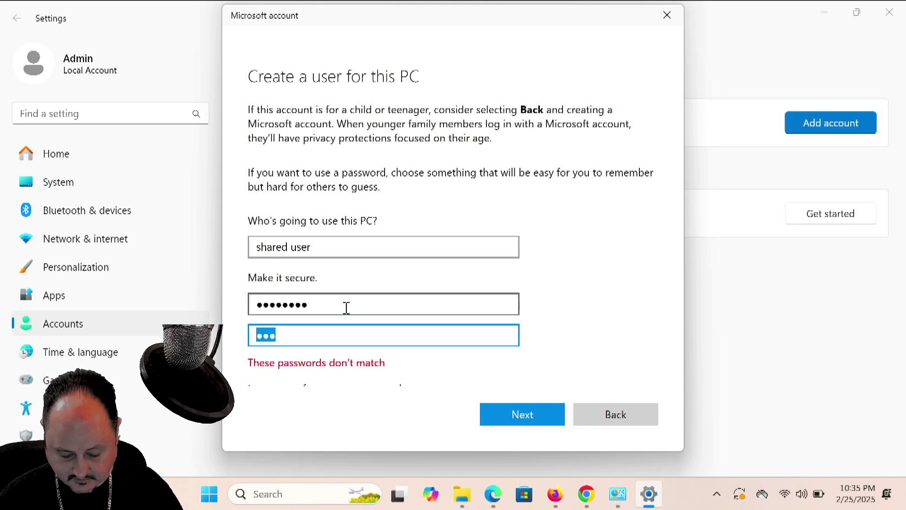
pyautogui.press('BackSpace')
pyautogui.write('1234')
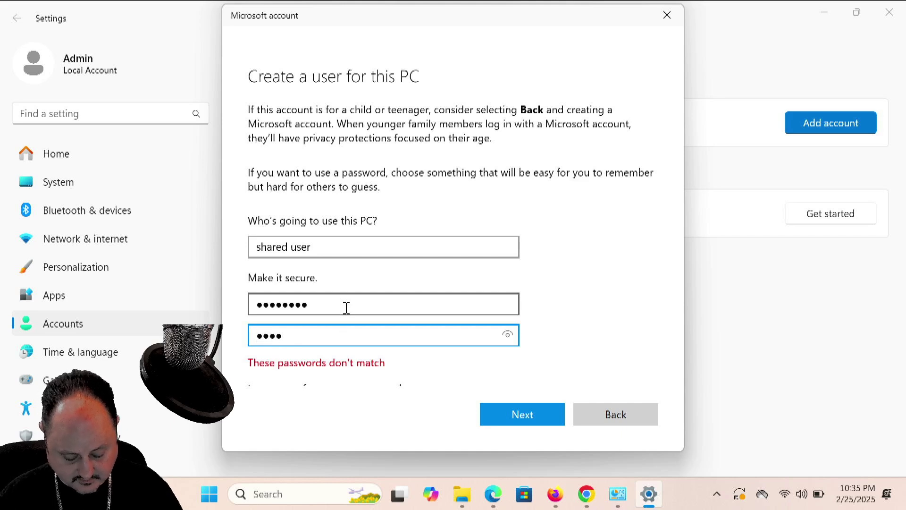
pyautogui.write('56789')
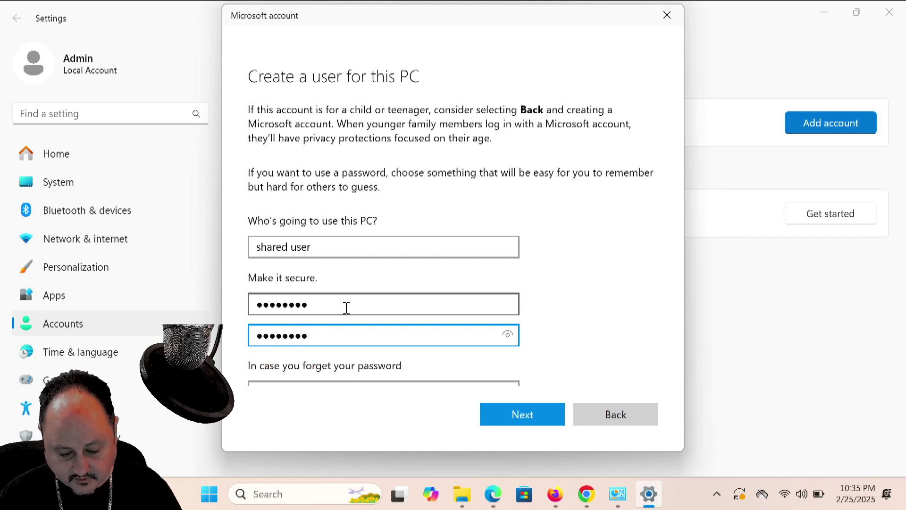
pyautogui.moveTo(650, 234); pyautogui.dragTo(660, 404)
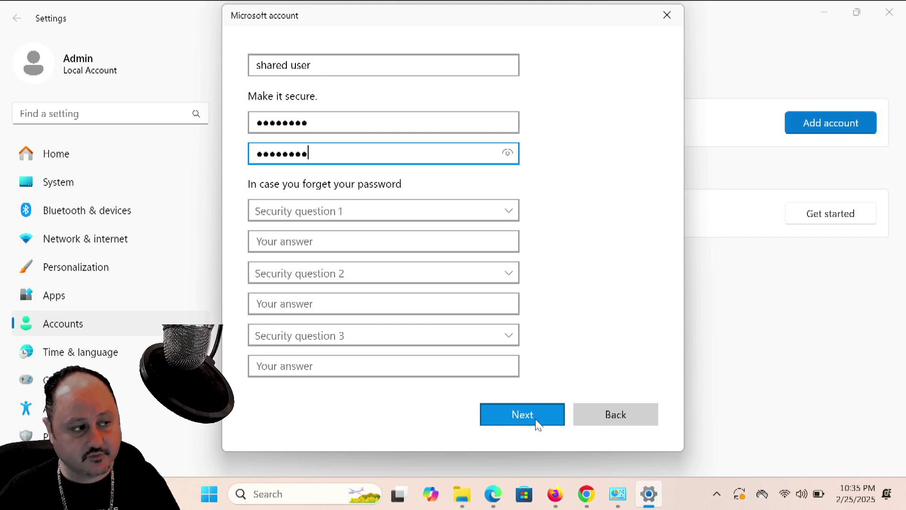
# Pick the first pet's name and birth city security questions and answer each
pyautogui.click(536, 422)
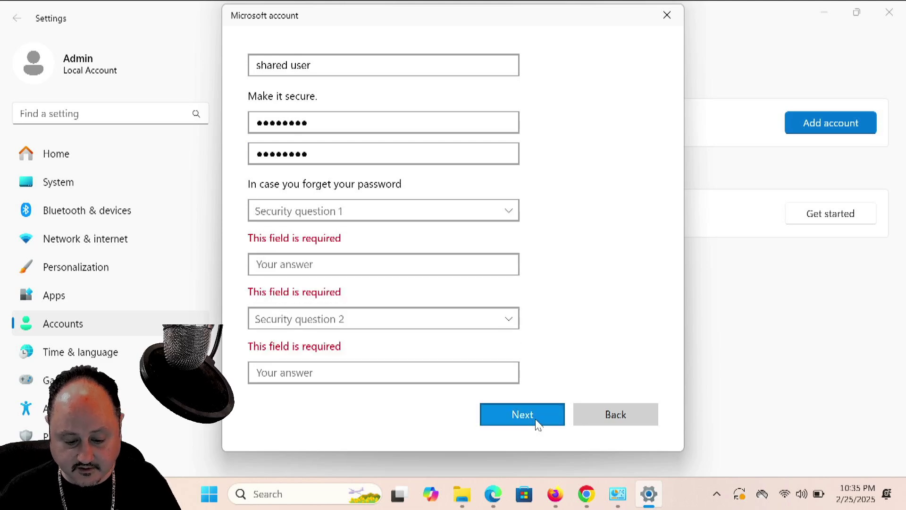
pyautogui.click(436, 213)
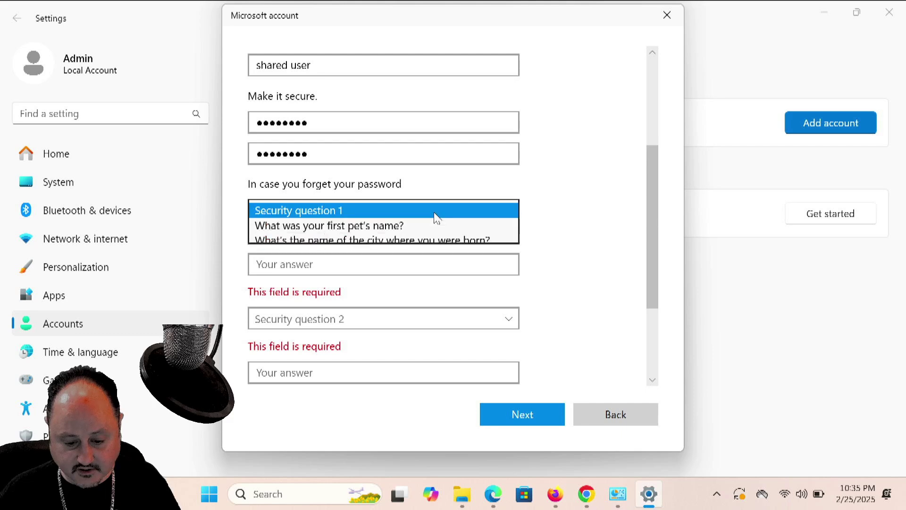
pyautogui.click(419, 231)
pyautogui.click(391, 247)
pyautogui.write('1')
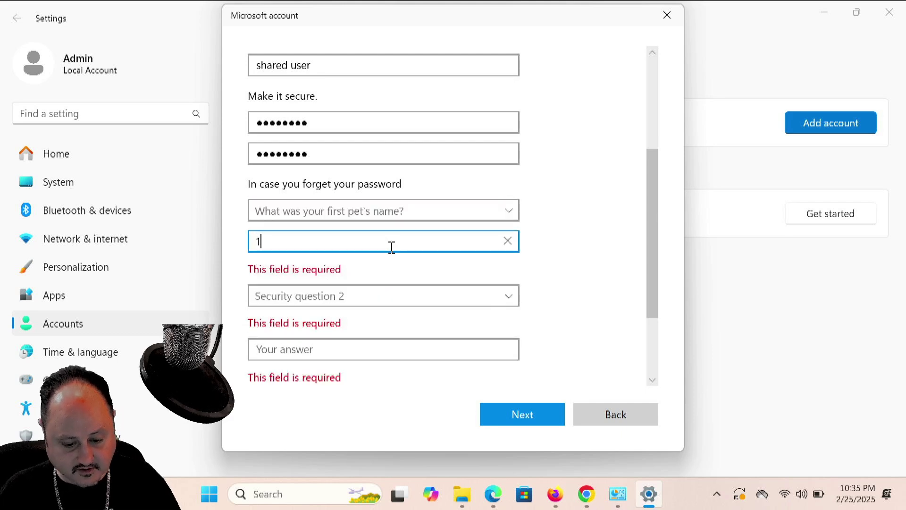
pyautogui.click(410, 274)
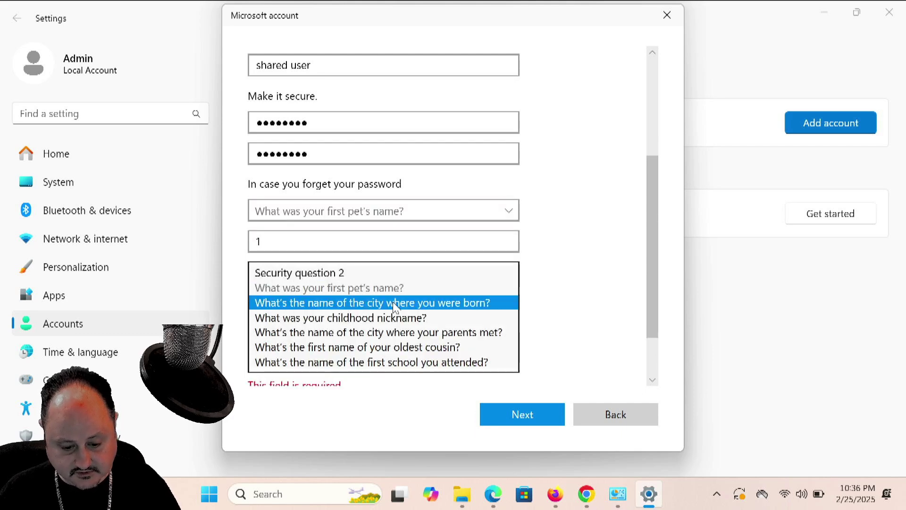
pyautogui.click(394, 305)
pyautogui.click(364, 303)
pyautogui.write('2')
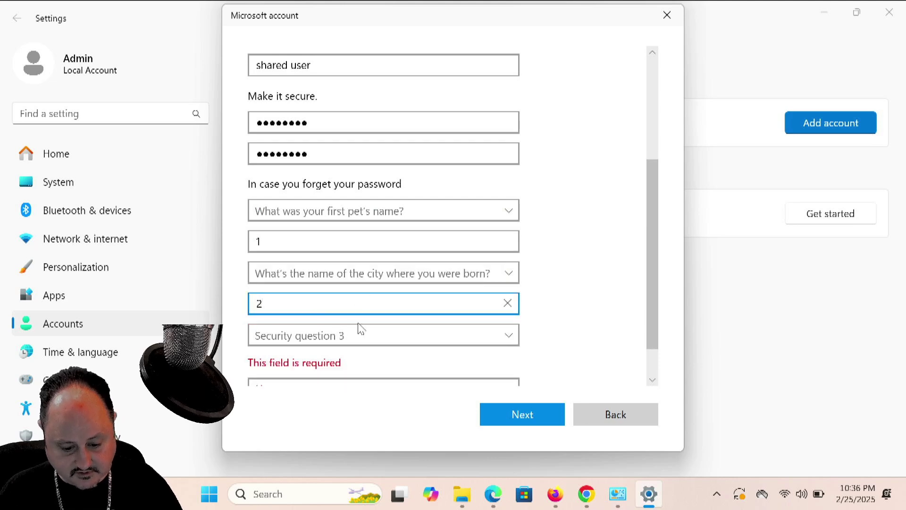
# Pick the childhood nickname question, answer it, and create the shared user account
pyautogui.click(361, 330)
pyautogui.click(347, 377)
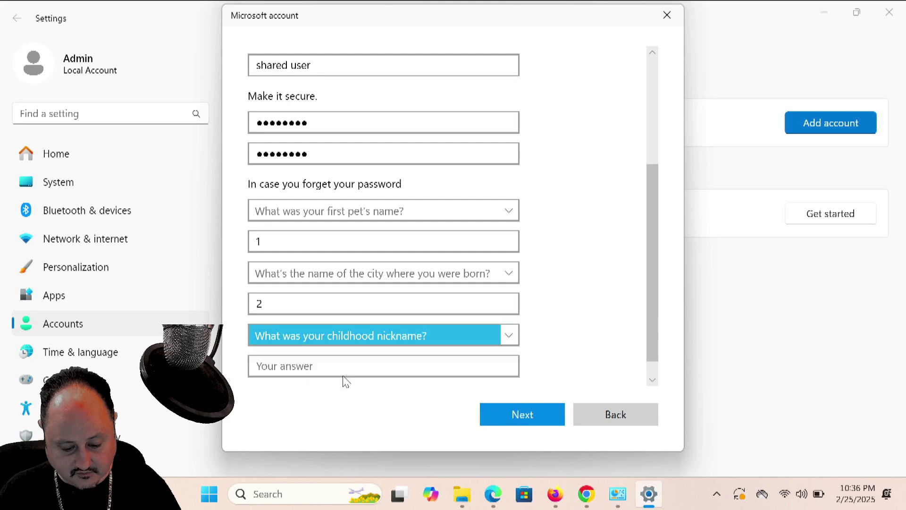
pyautogui.click(341, 370)
pyautogui.write('3')
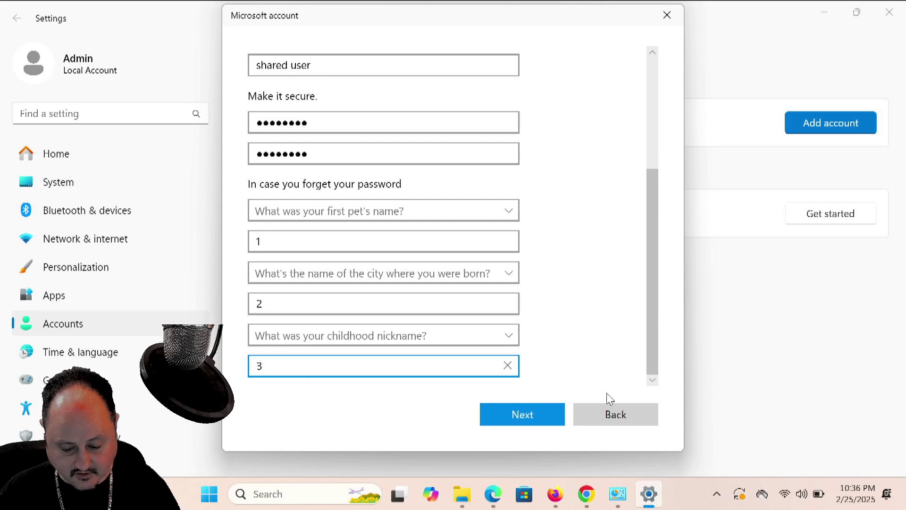
pyautogui.click(547, 417)
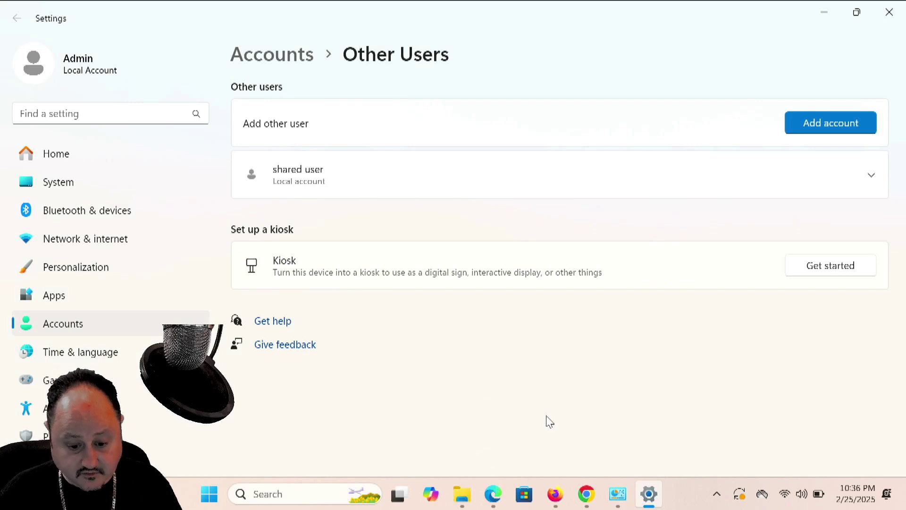
# Change the shared user account type from standard user to Administrator
pyautogui.click(317, 175)
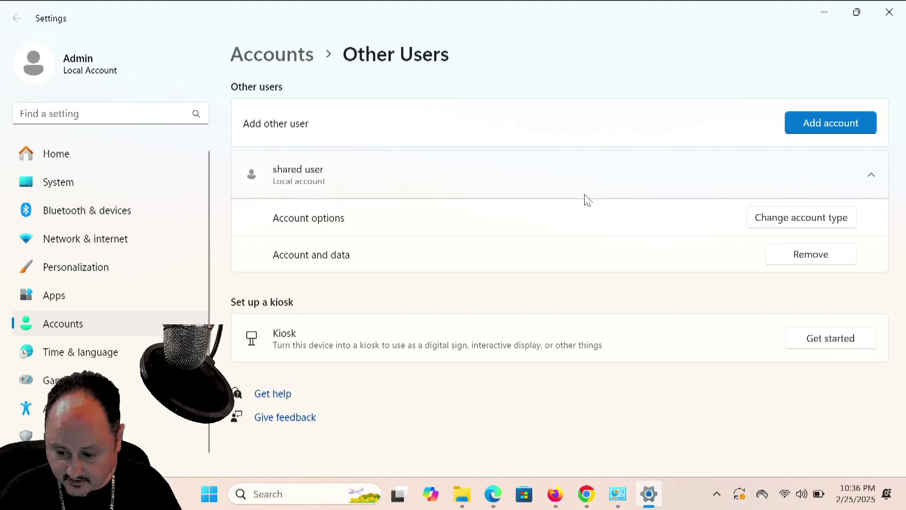
pyautogui.click(807, 218)
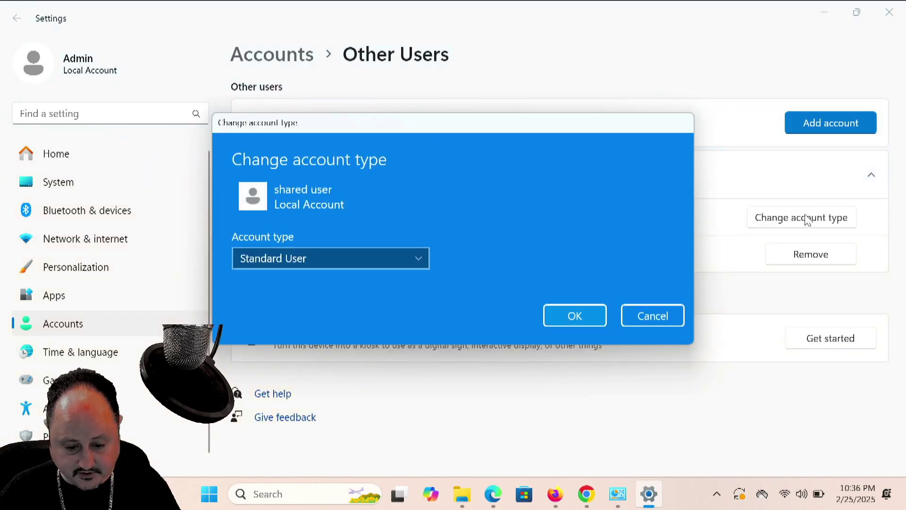
pyautogui.click(402, 262)
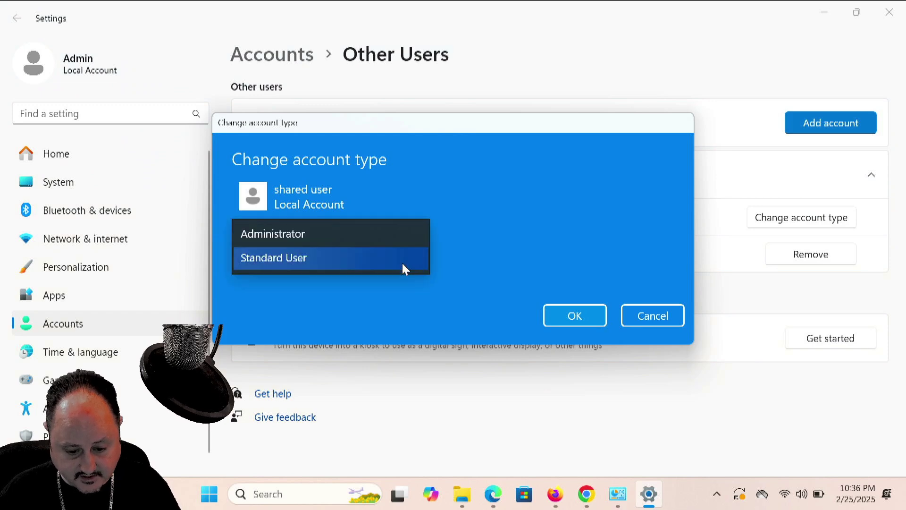
pyautogui.click(400, 236)
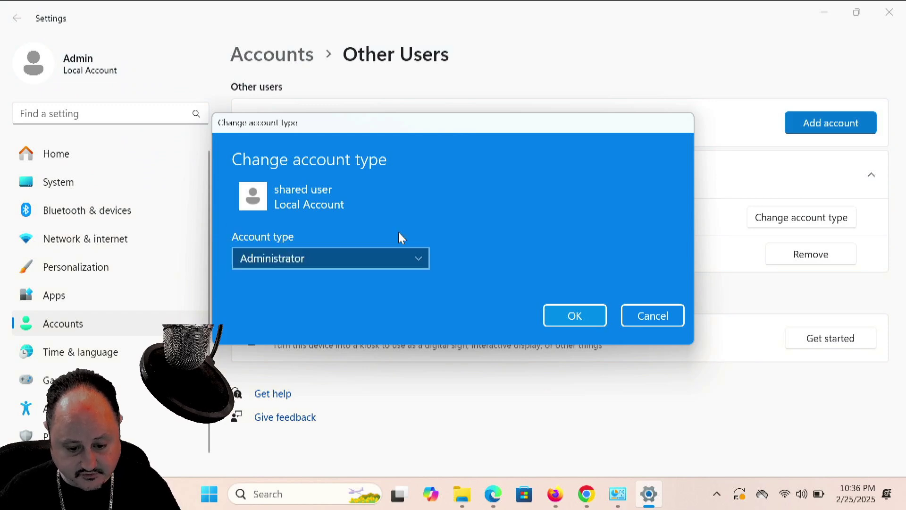
pyautogui.click(571, 317)
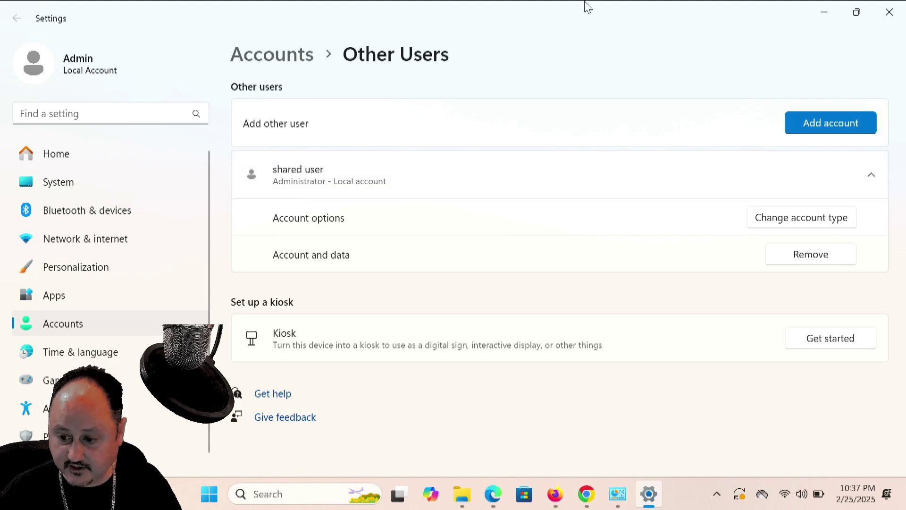
# Close Settings and open the Sharing tab in the laptop shared folder's Properties
pyautogui.click(890, 13)
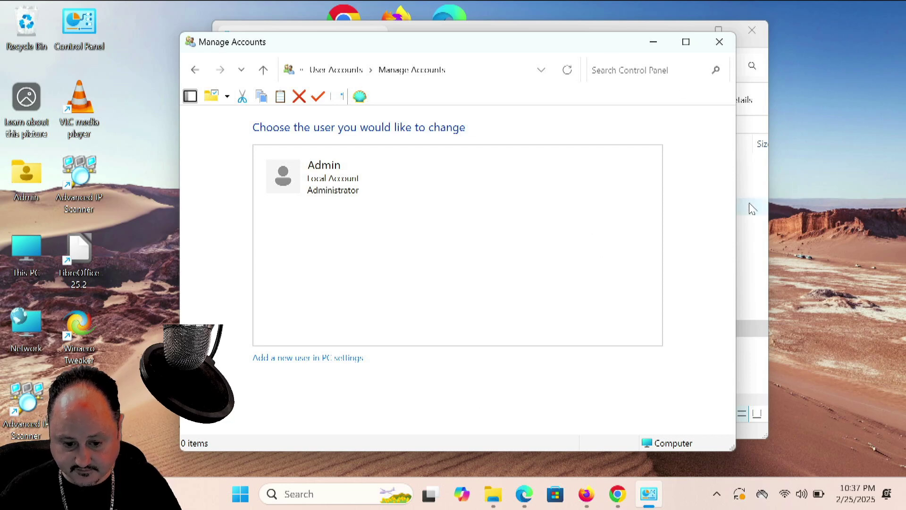
pyautogui.click(746, 42)
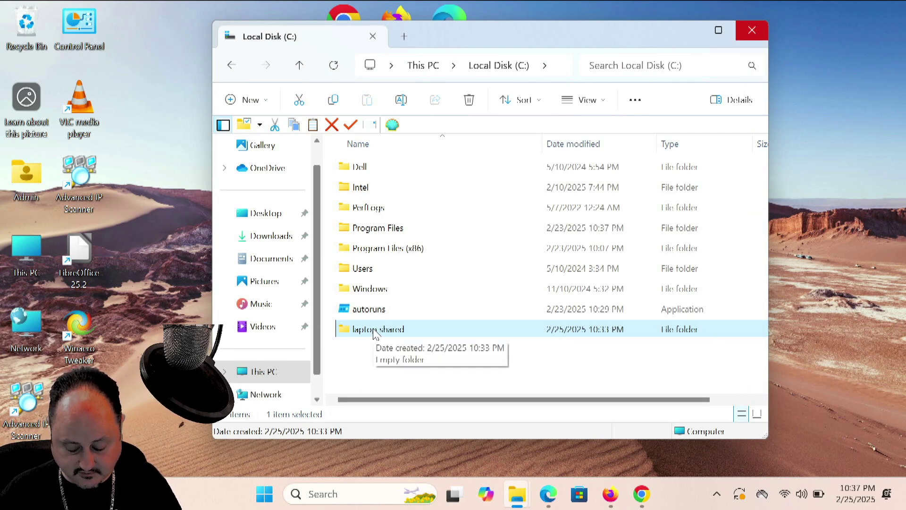
pyautogui.rightClick(374, 330)
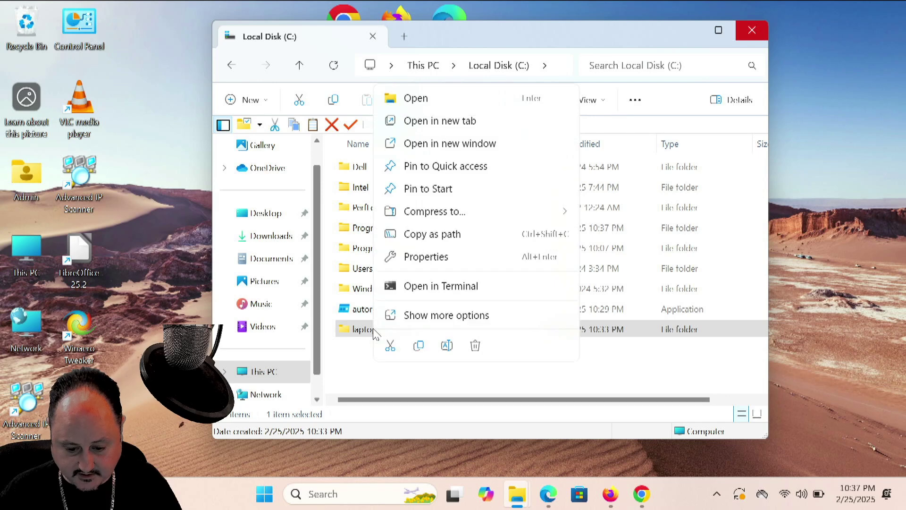
pyautogui.click(448, 263)
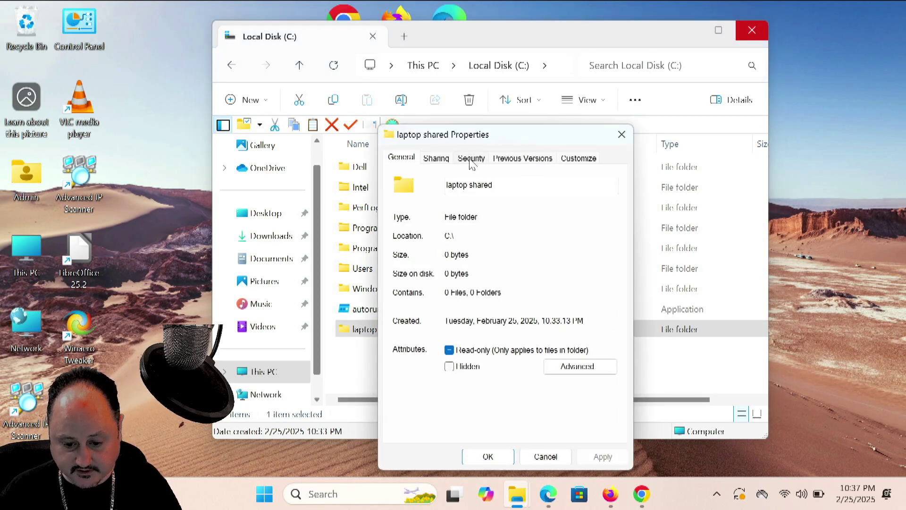
pyautogui.click(435, 161)
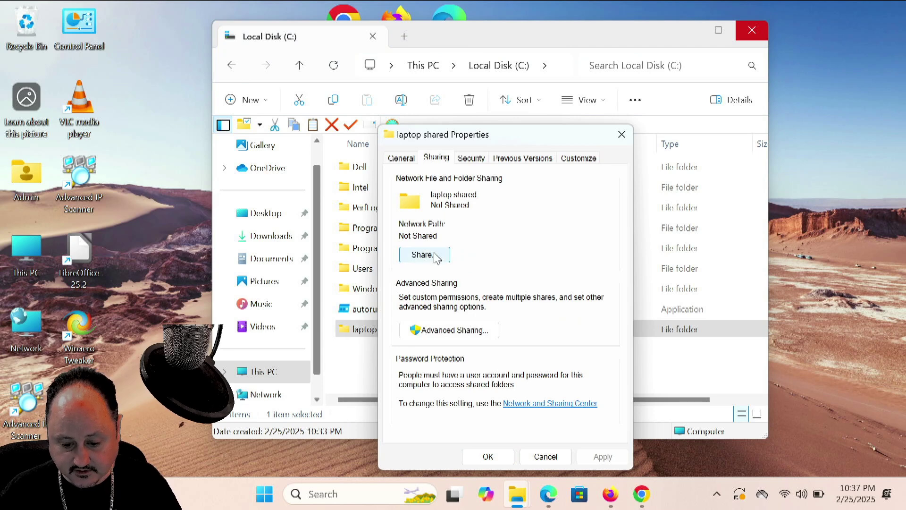
# Enable Share this folder in Advanced Sharing for laptop shared and view its Permissions
pyautogui.click(433, 329)
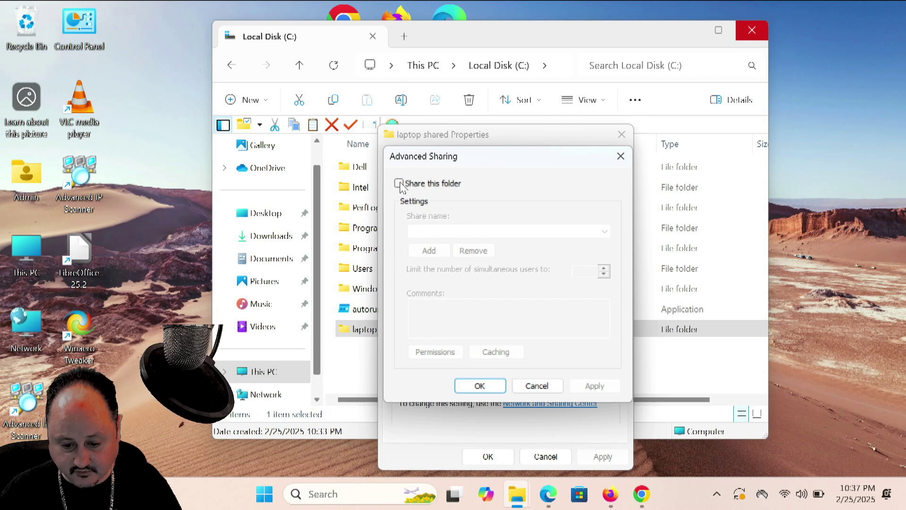
pyautogui.click(399, 183)
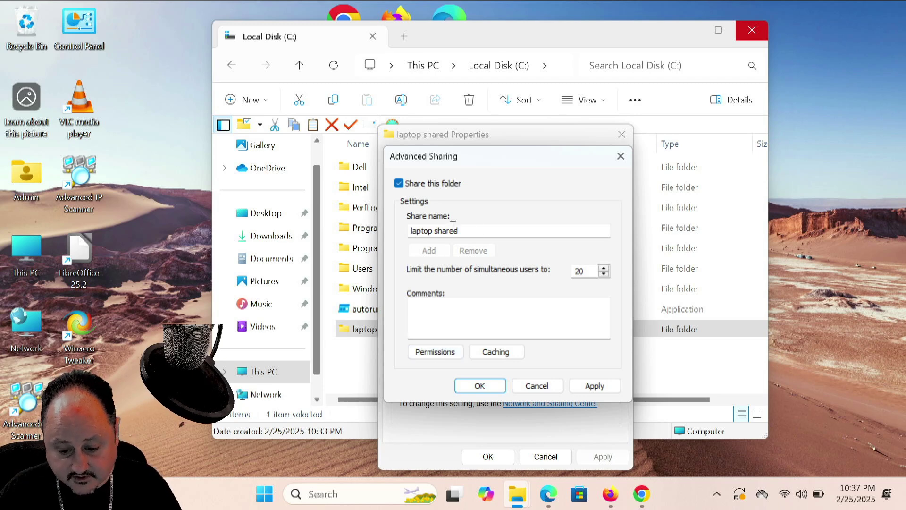
pyautogui.click(445, 353)
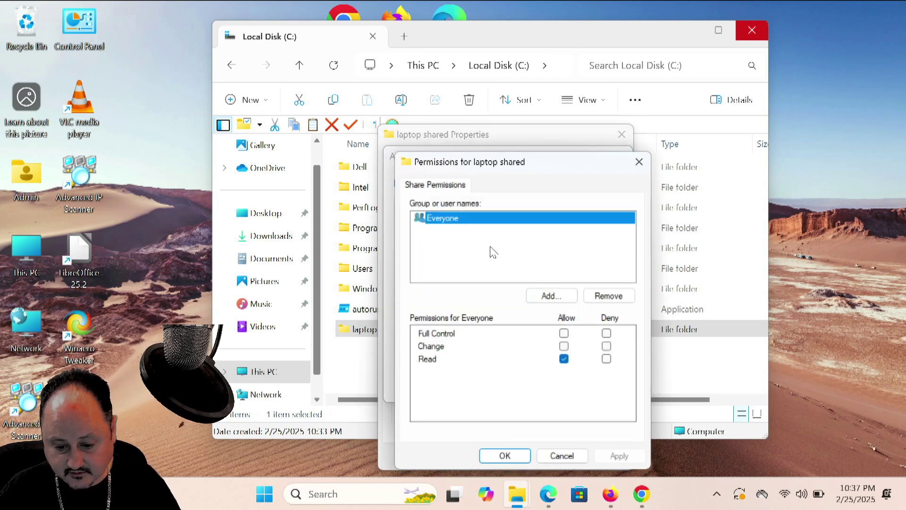
# Add the 'shared user' account to the share permissions and allow it Full Control
pyautogui.click(509, 249)
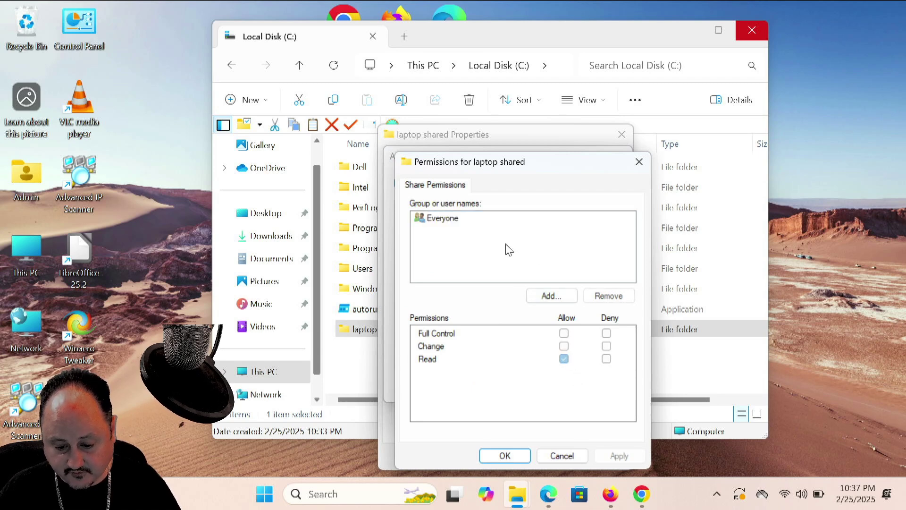
pyautogui.click(551, 296)
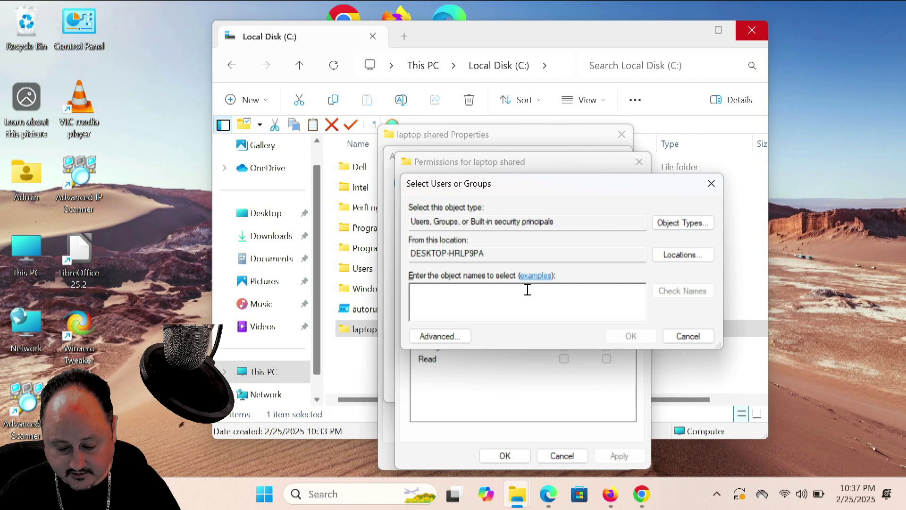
pyautogui.write('shared ')
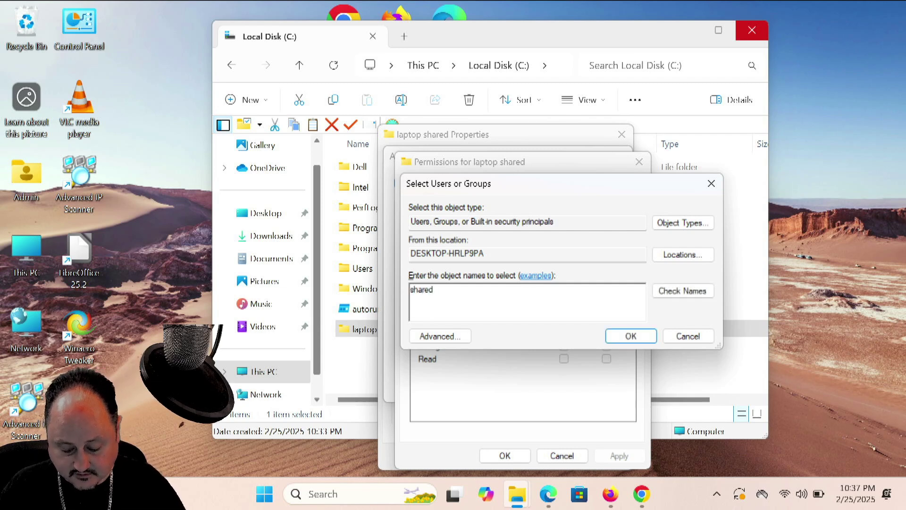
pyautogui.write('user')
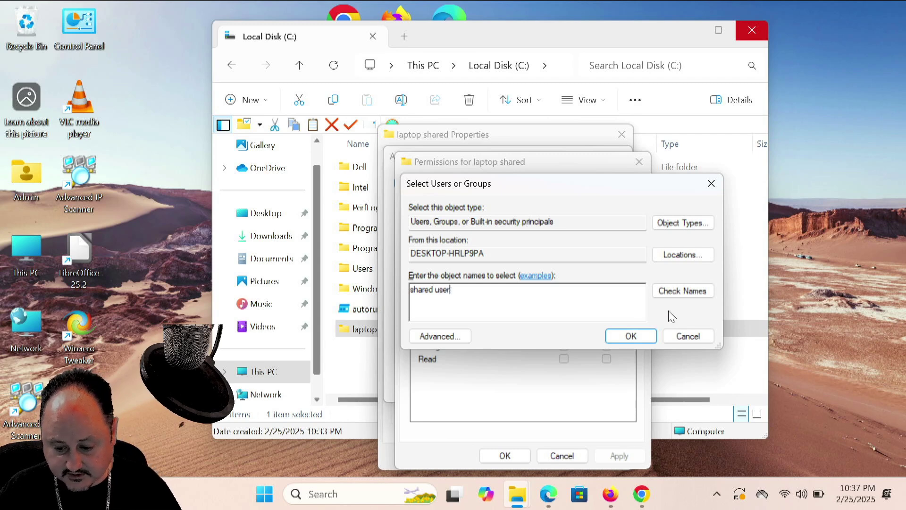
pyautogui.click(682, 291)
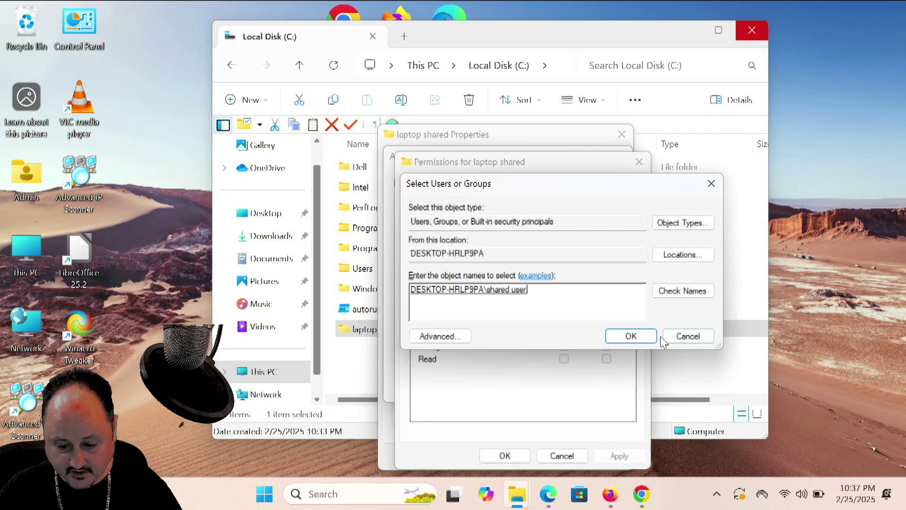
pyautogui.click(631, 335)
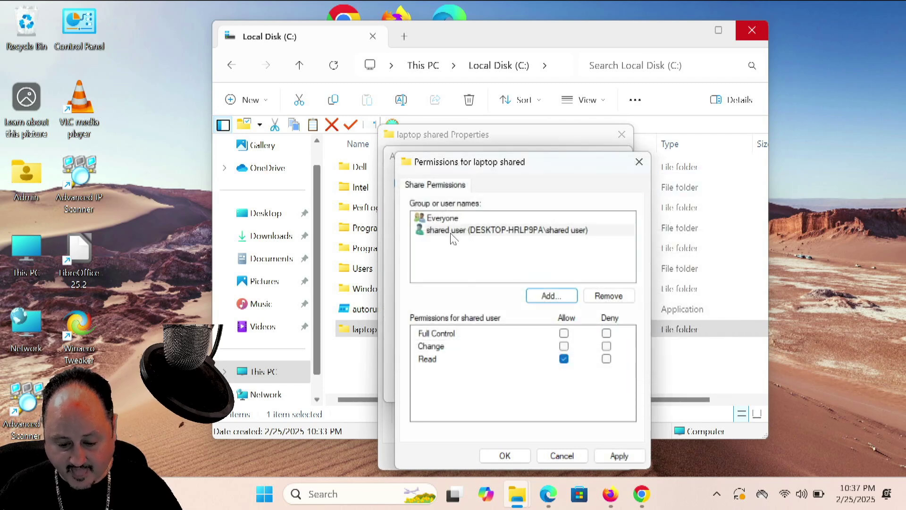
pyautogui.click(564, 333)
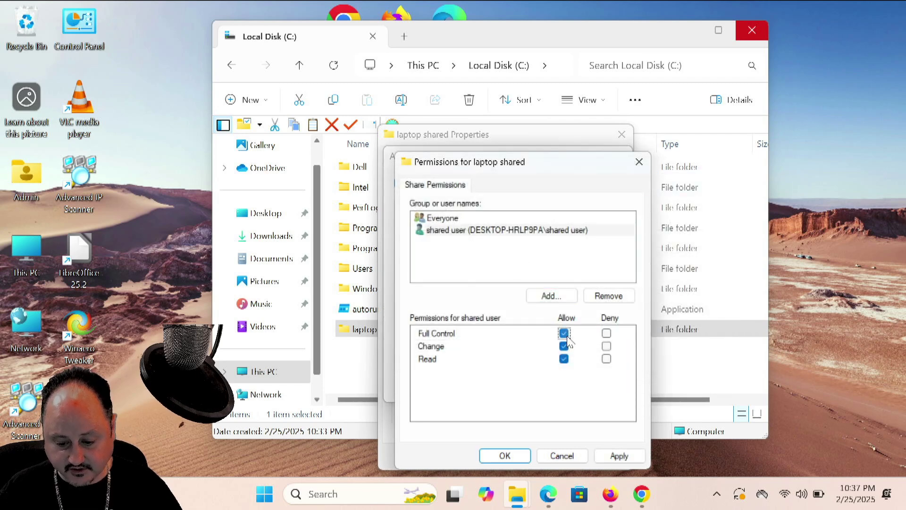
# Review the shared user and Everyone permissions, keeping Everyone read-only, and apply the changes
pyautogui.click(519, 231)
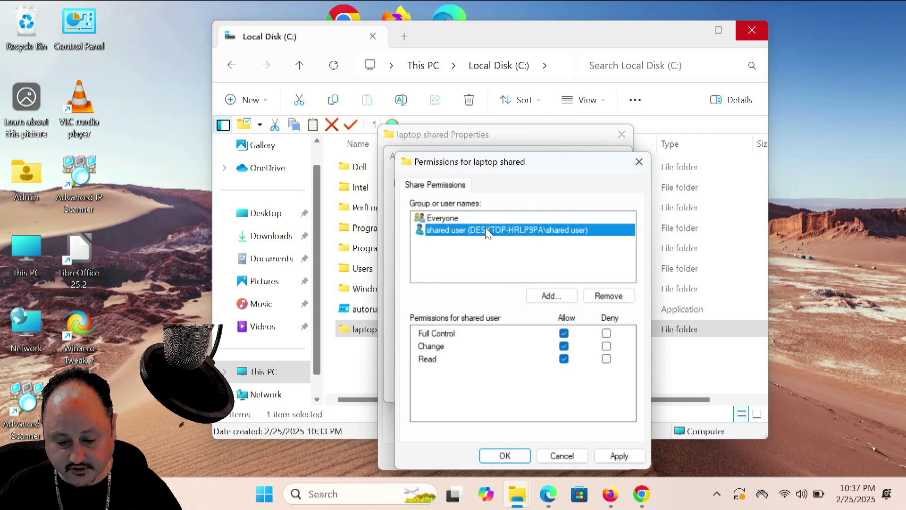
pyautogui.click(462, 219)
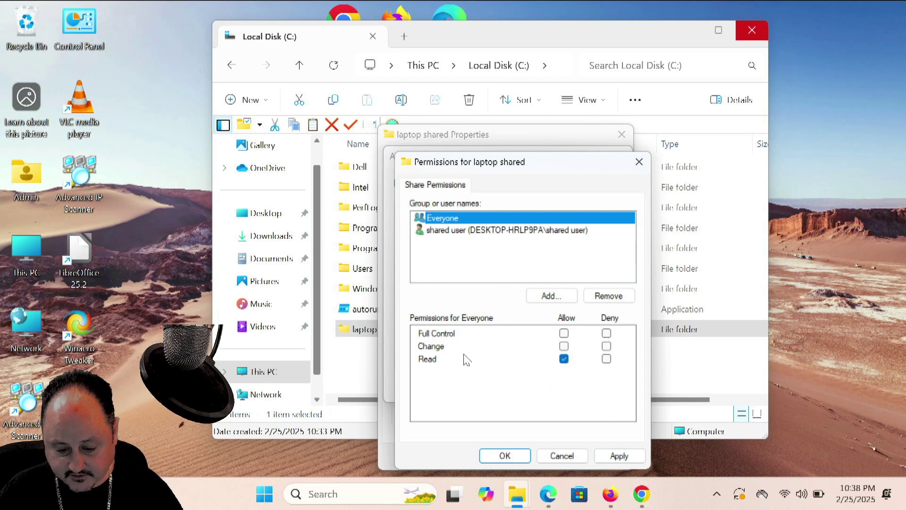
pyautogui.click(635, 457)
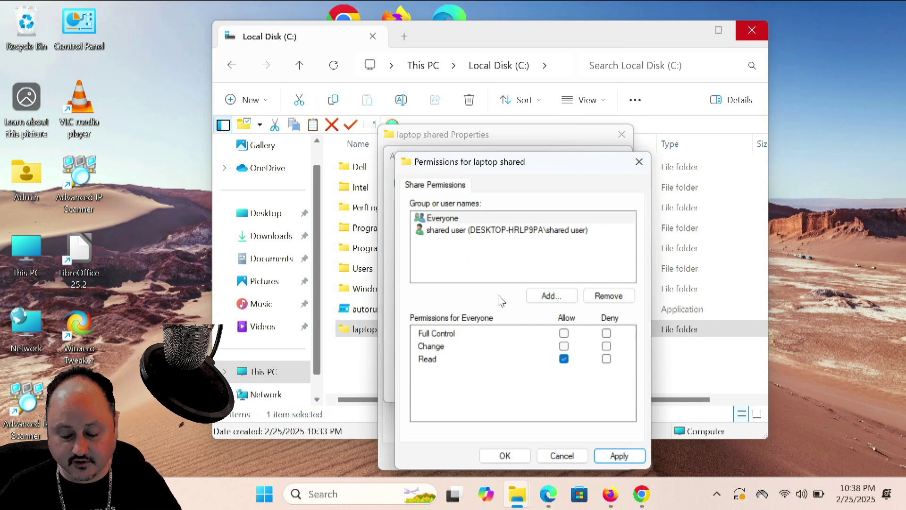
pyautogui.click(437, 220)
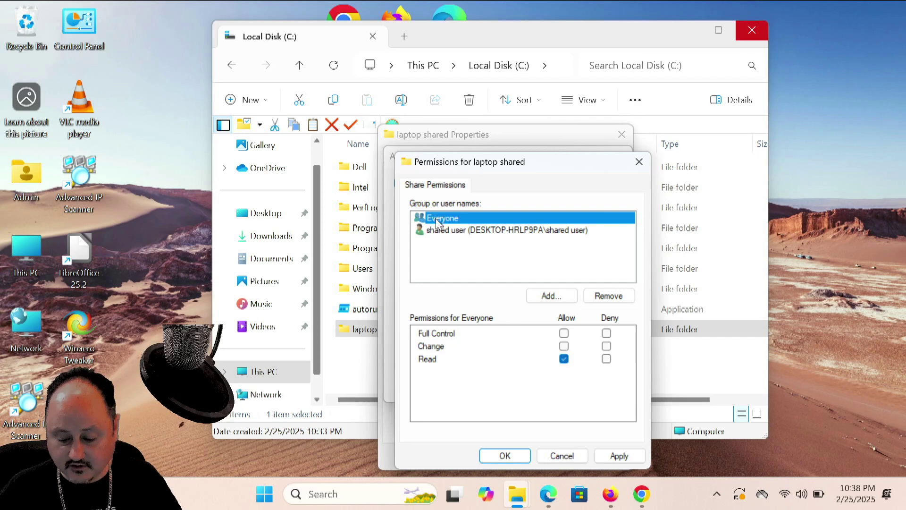
pyautogui.click(619, 455)
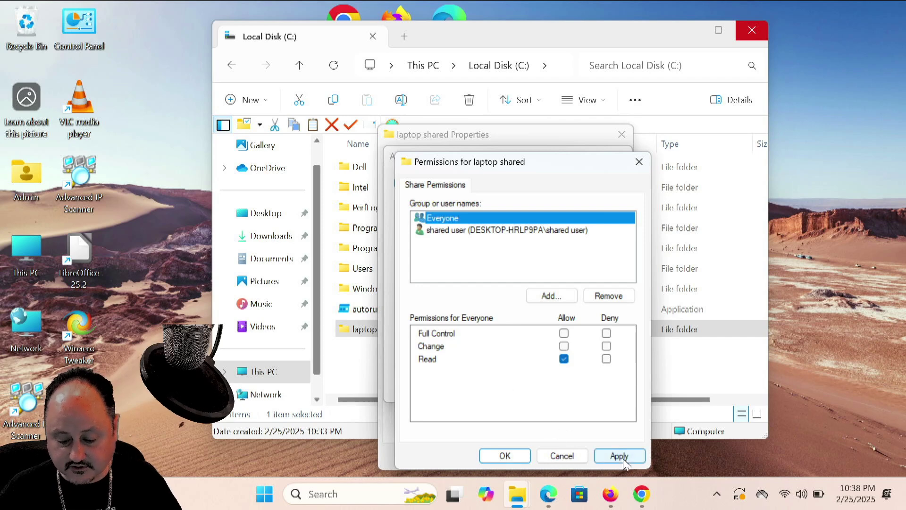
pyautogui.click(514, 452)
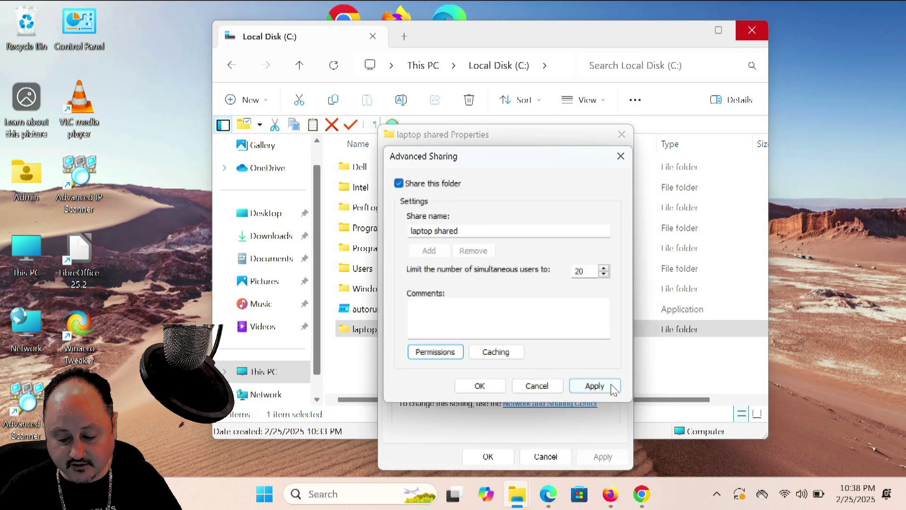
# Apply and confirm the Advanced Sharing settings and close the folder's properties
pyautogui.click(596, 386)
pyautogui.click(480, 386)
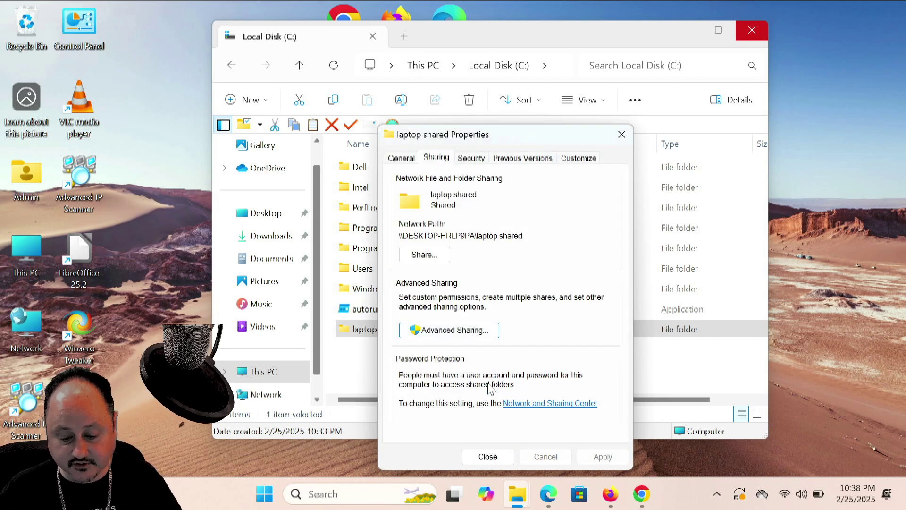
pyautogui.click(489, 455)
pyautogui.click(490, 455)
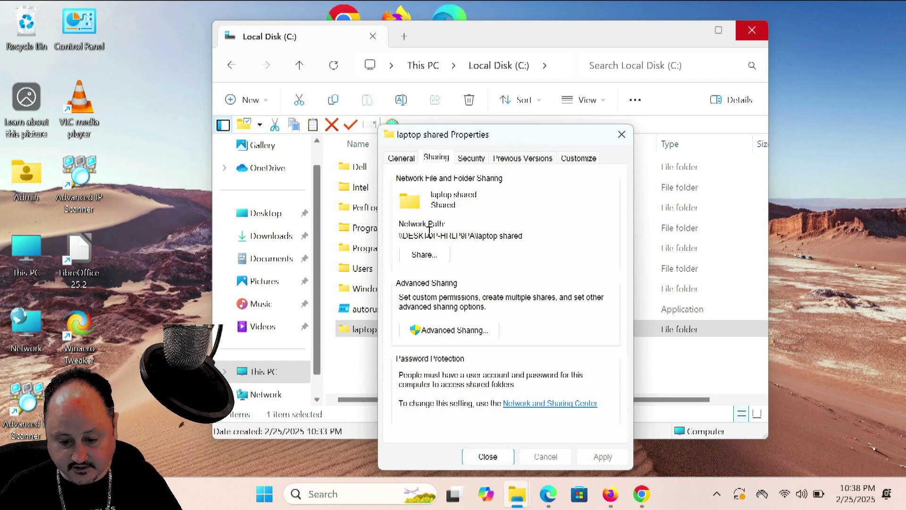
pyautogui.click(487, 455)
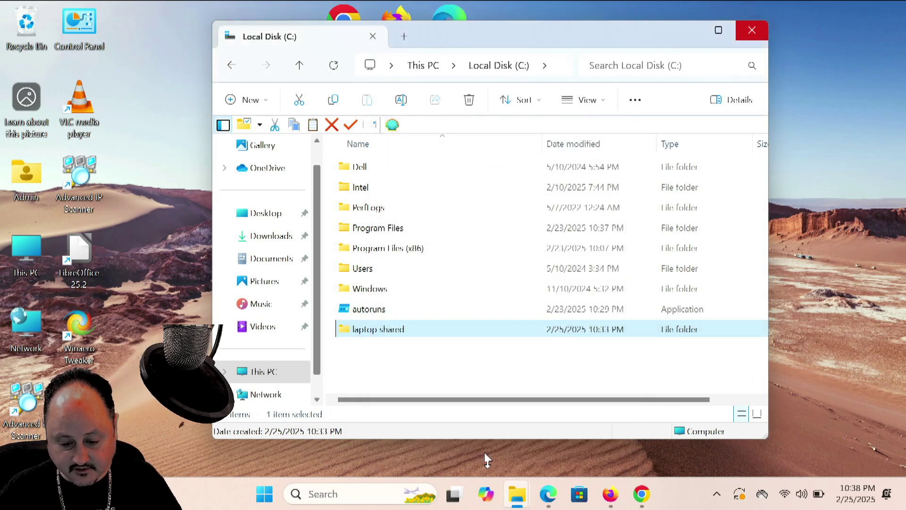
# Reopen laptop shared's properties to check its Shared status and network path, then close Explorer
pyautogui.rightClick(381, 329)
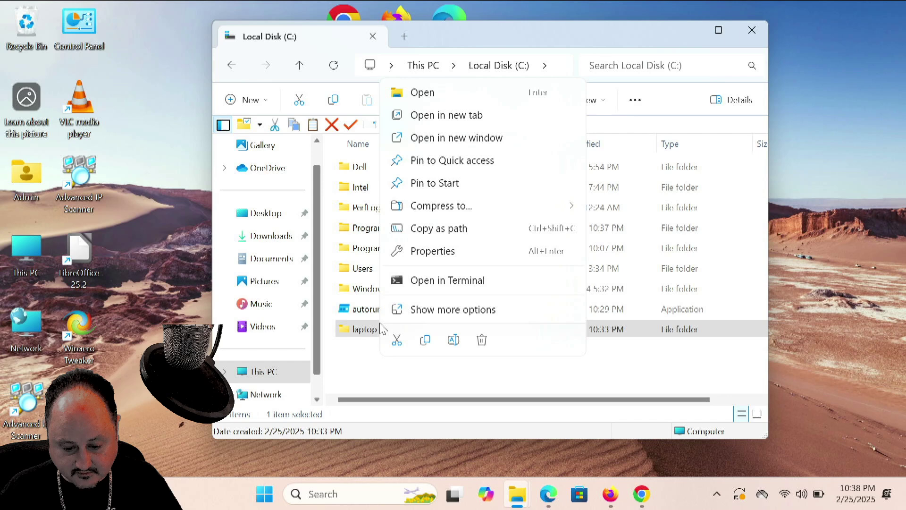
pyautogui.click(461, 251)
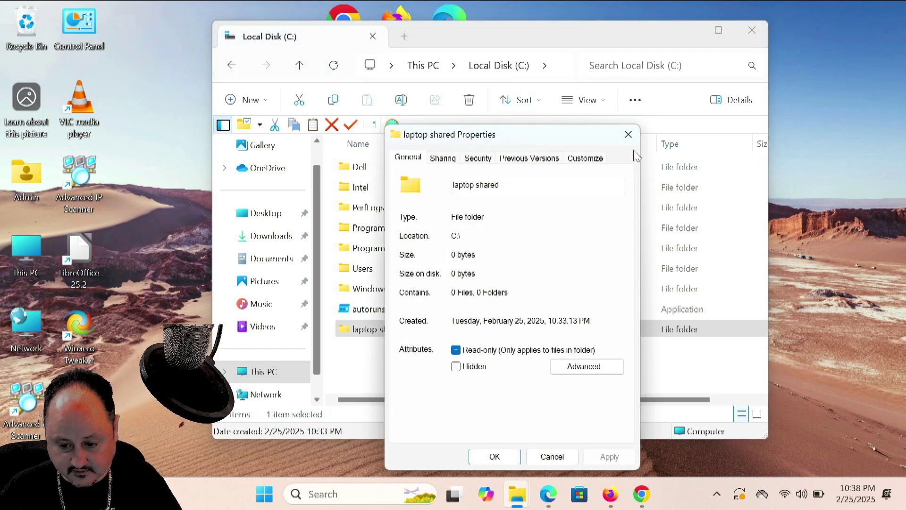
pyautogui.click(431, 160)
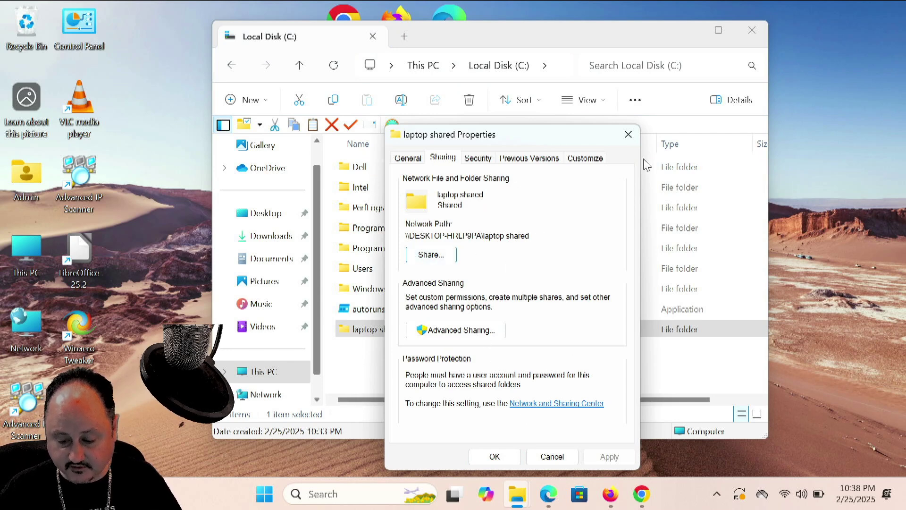
pyautogui.click(628, 135)
pyautogui.click(751, 30)
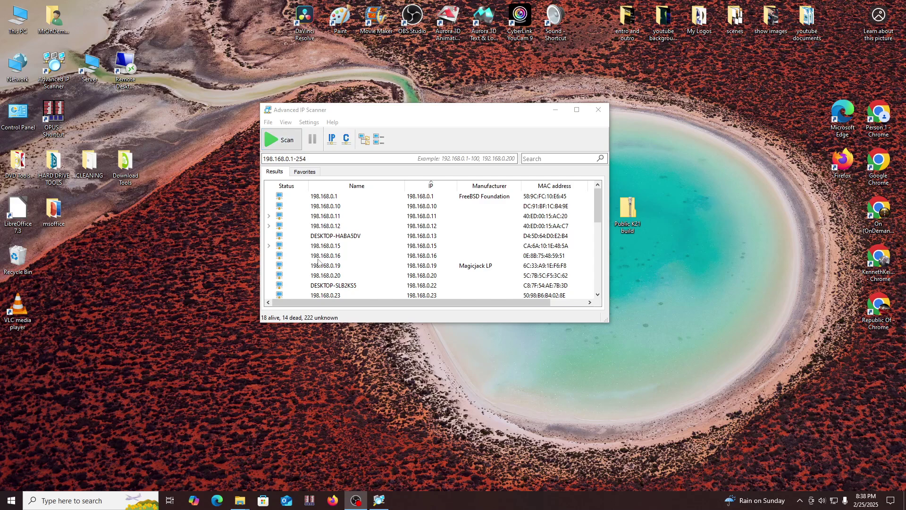
# Select the DESKTOP-HRLP9PA row at 198.168.0.39 in the scan results
pyautogui.scroll(-4, 381, 202)
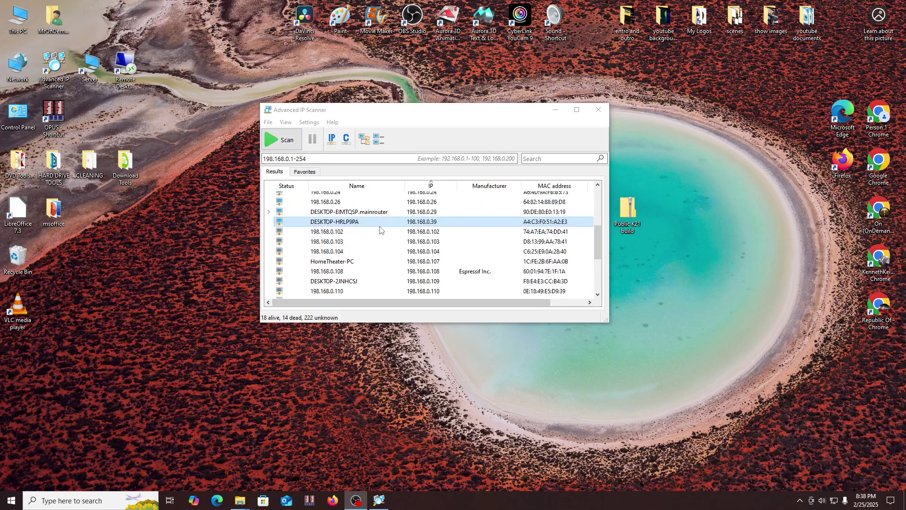
pyautogui.click(380, 223)
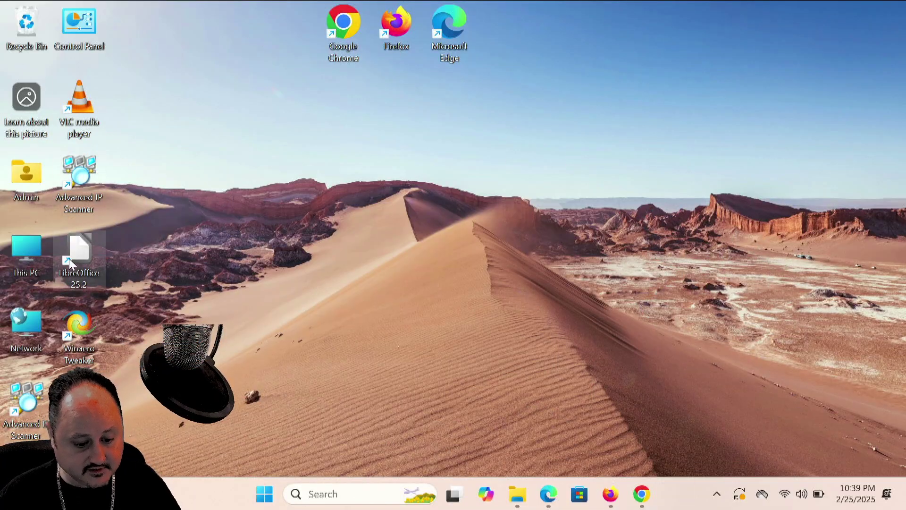
pyautogui.rightClick(24, 250)
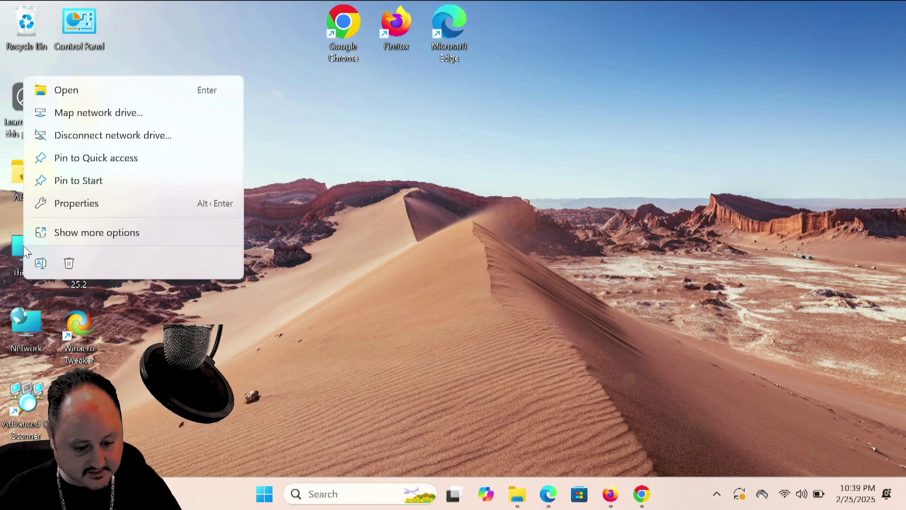
pyautogui.click(81, 200)
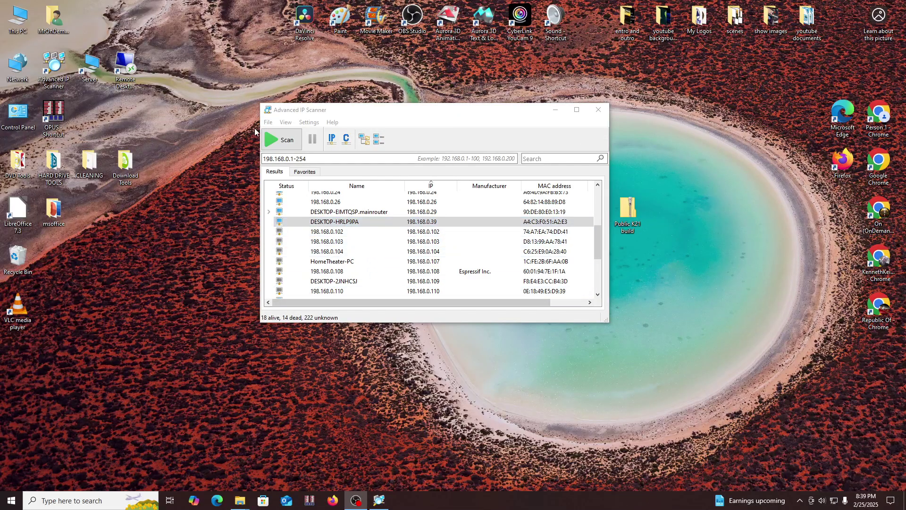
# View the Network computers, which list only SERVER, then minimize that window
pyautogui.doubleClick(14, 67)
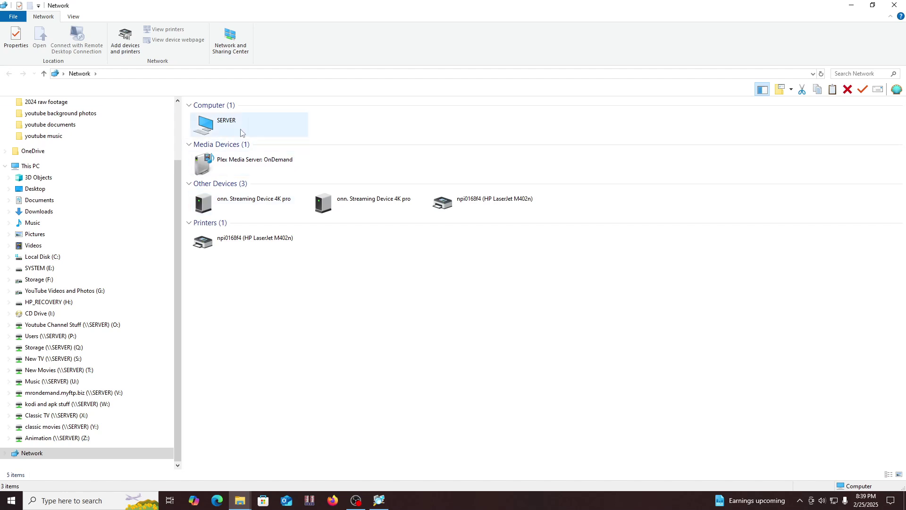
pyautogui.click(849, 6)
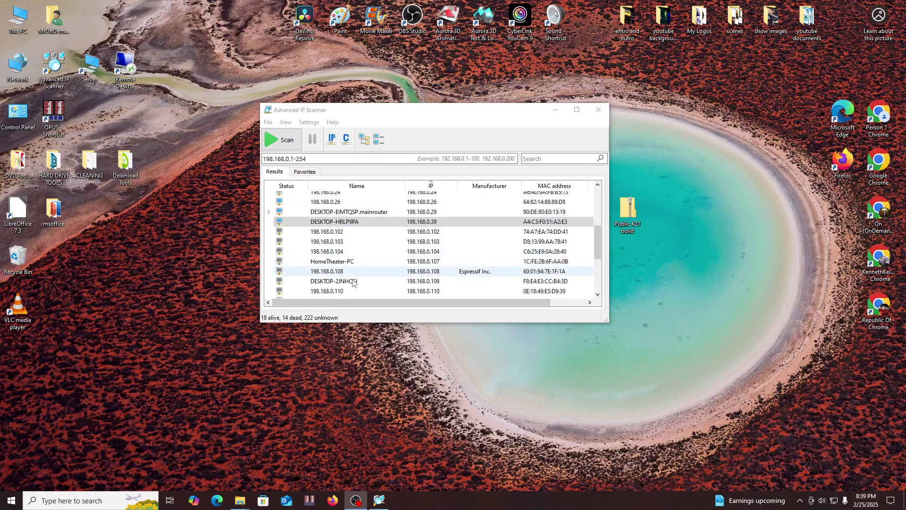
# Open DESKTOP-HRLP9PA (198.168.0.39) from the scan results to reach its network sign-in prompt
pyautogui.scroll(2, 349, 246)
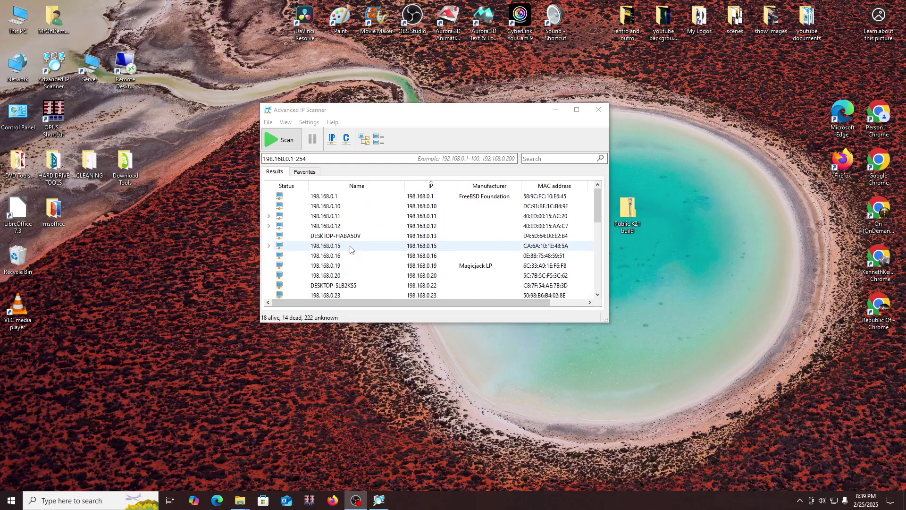
pyautogui.scroll(-2, 351, 248)
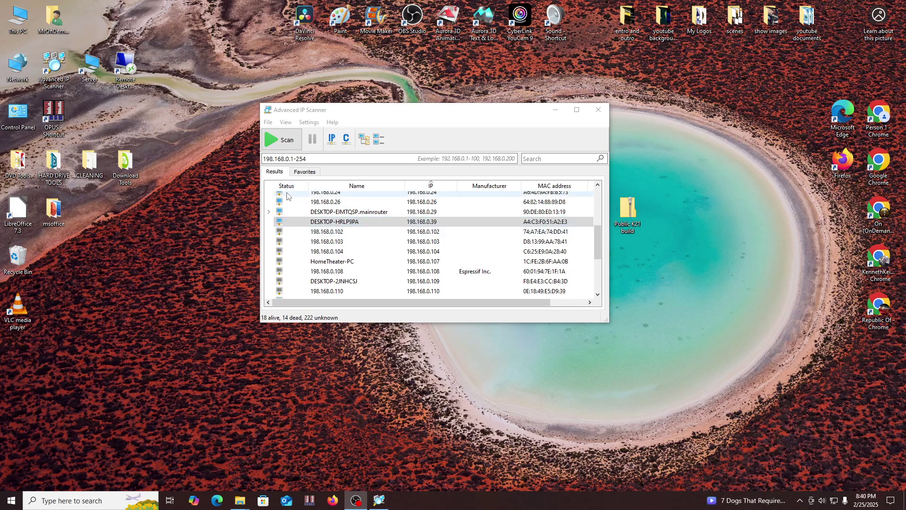
pyautogui.doubleClick(337, 222)
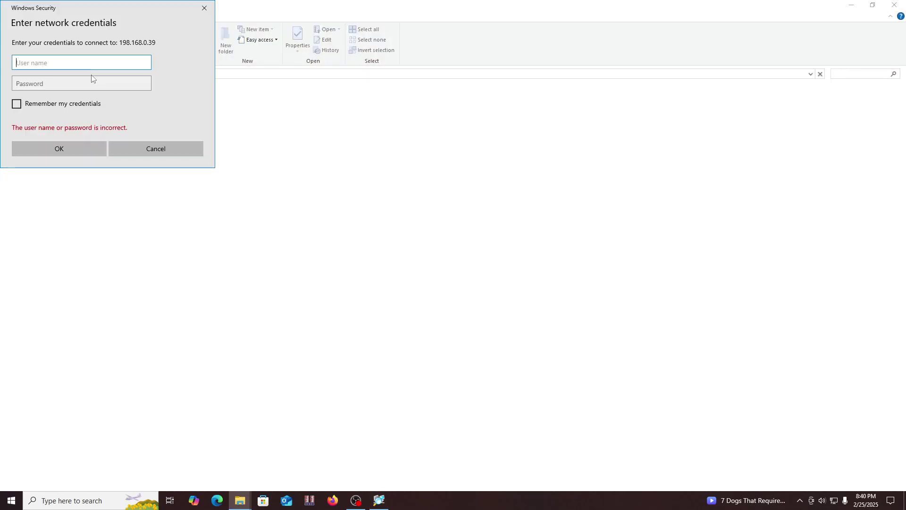
# Sign in to 198.168.0.39 with the share account's user name and password, and check the empty laptop shared folder opens
pyautogui.write('shared user')
pyautogui.press('Tab')
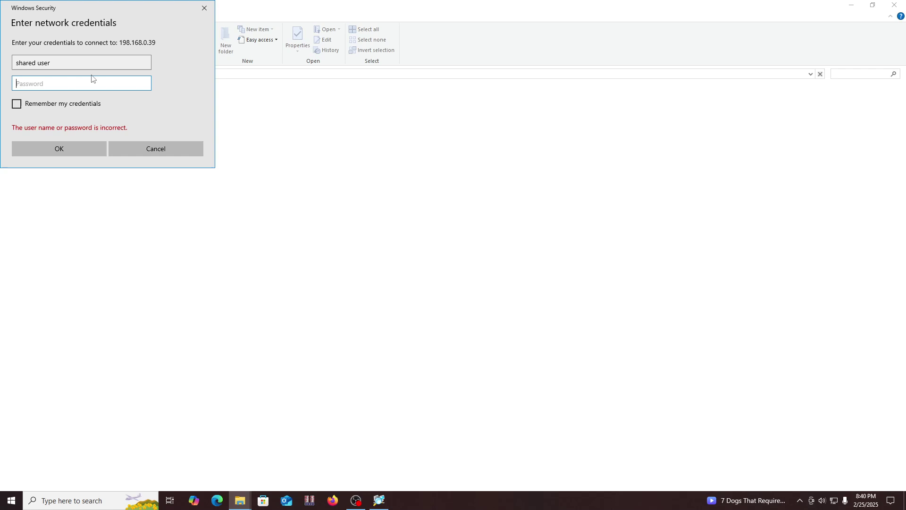
pyautogui.write('*')
pyautogui.press('Return')
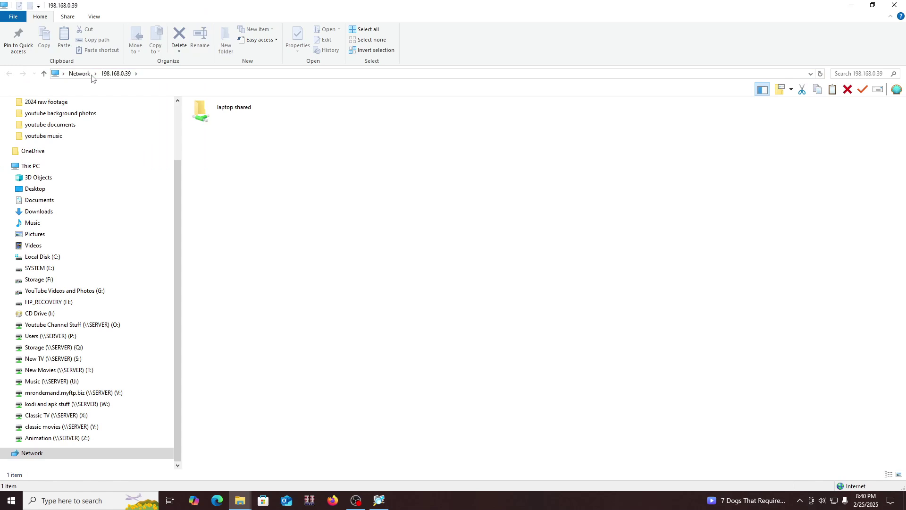
pyautogui.doubleClick(218, 119)
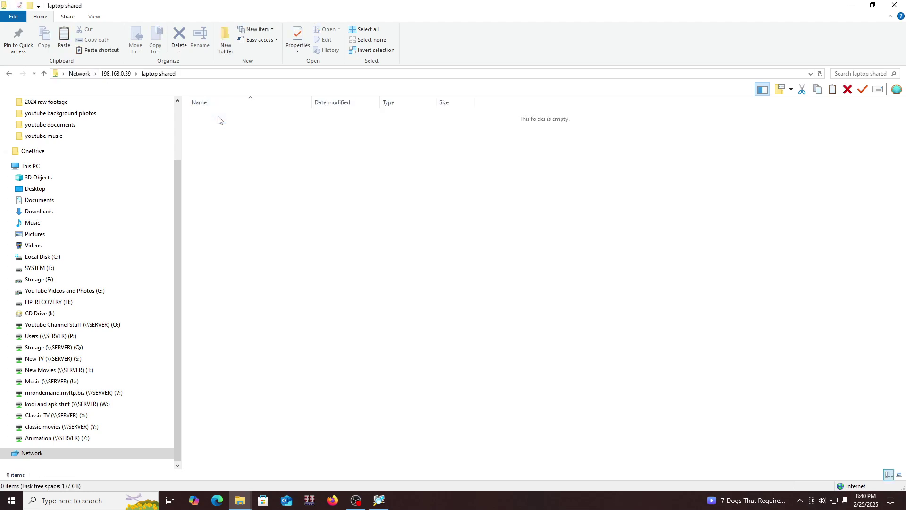
pyautogui.click(10, 75)
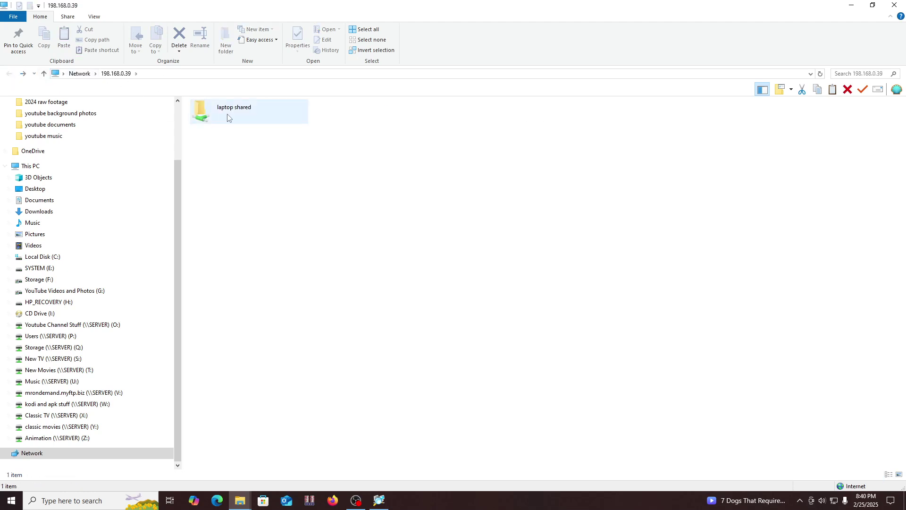
# Map laptop shared at 198.168.0.39 as network drive K: with reconnect at sign-in
pyautogui.rightClick(199, 114)
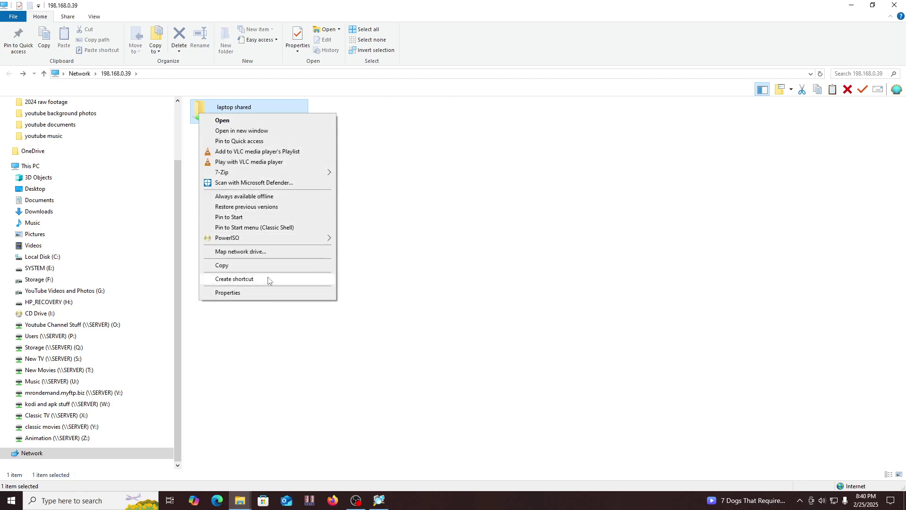
pyautogui.click(254, 253)
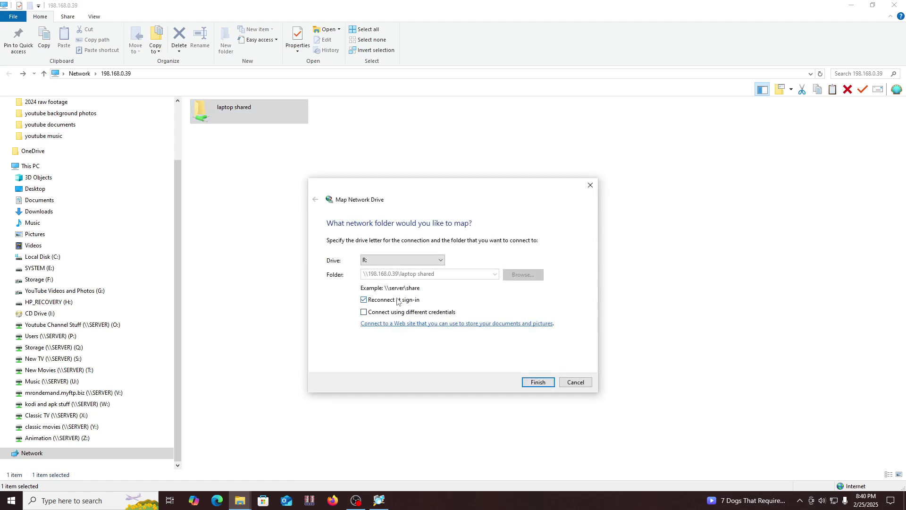
pyautogui.click(382, 263)
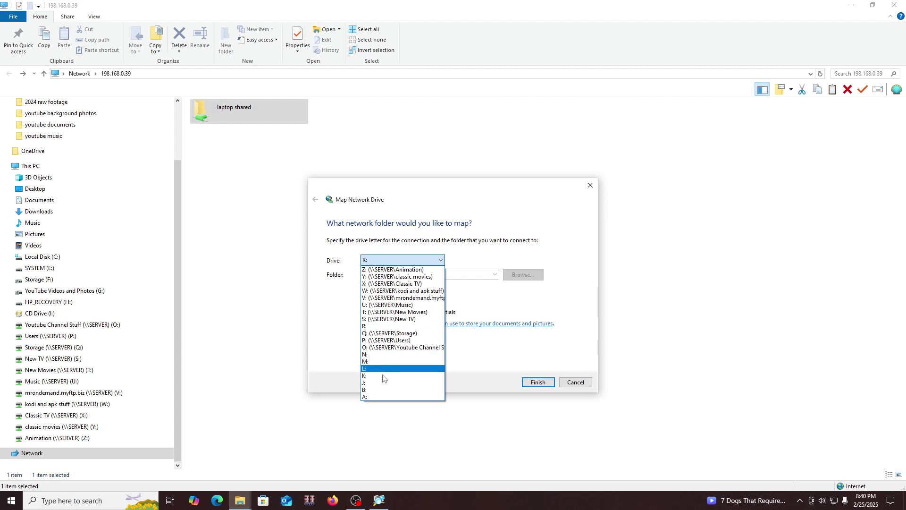
pyautogui.click(385, 376)
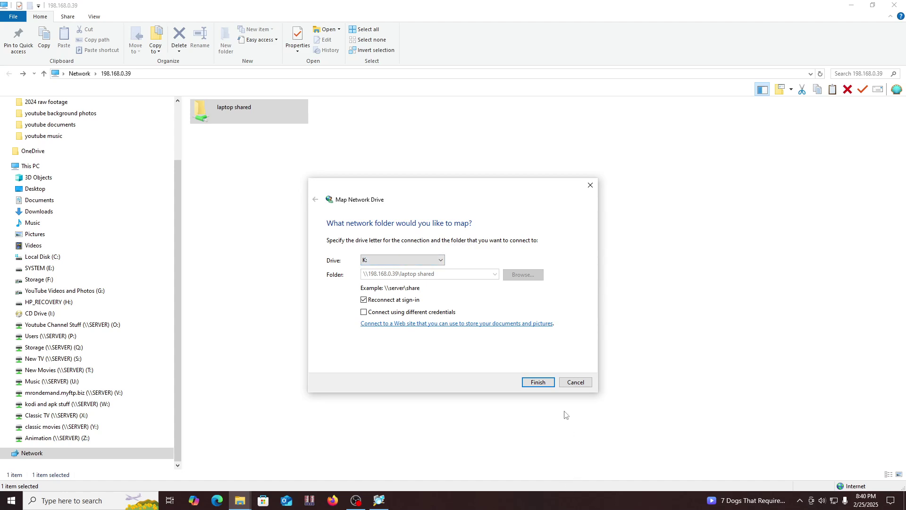
pyautogui.click(541, 386)
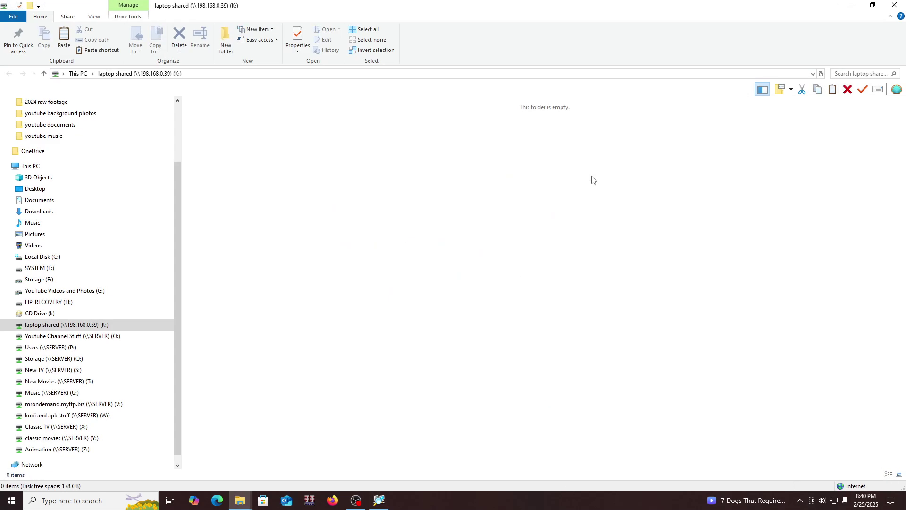
pyautogui.click(894, 5)
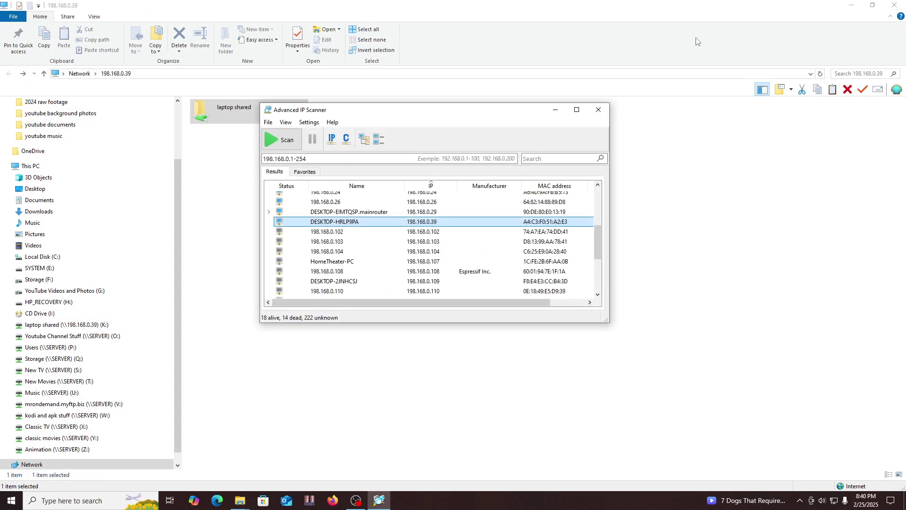
# Check that laptop shared (K:) appears in This PC with 182 GB free of 237 GB and opens
pyautogui.click(598, 113)
pyautogui.click(894, 5)
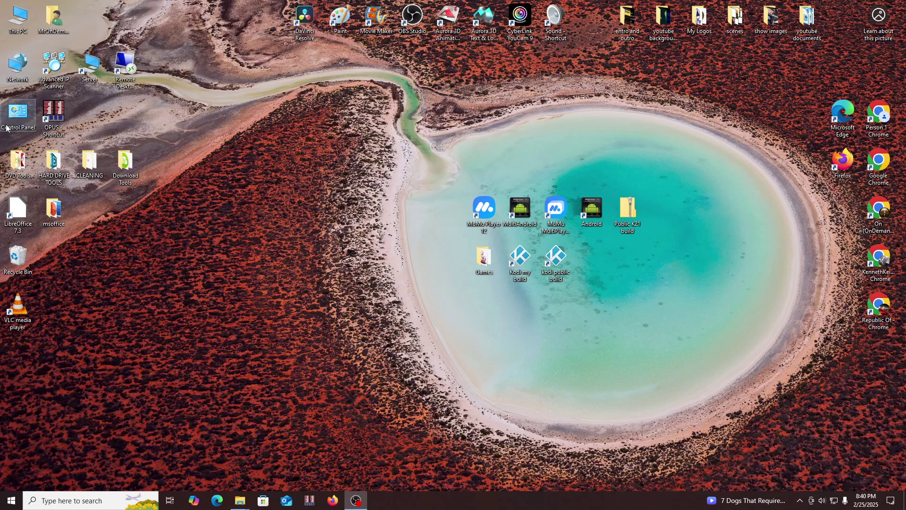
pyautogui.doubleClick(16, 16)
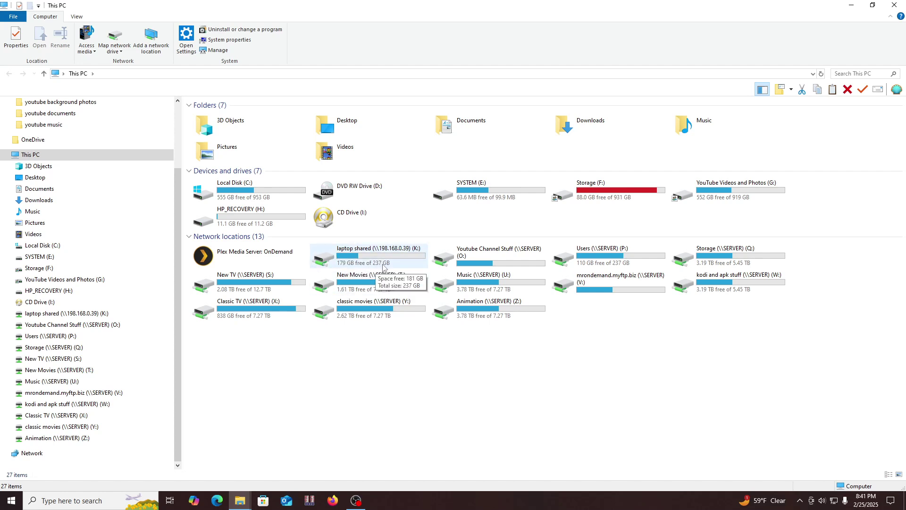
pyautogui.doubleClick(360, 255)
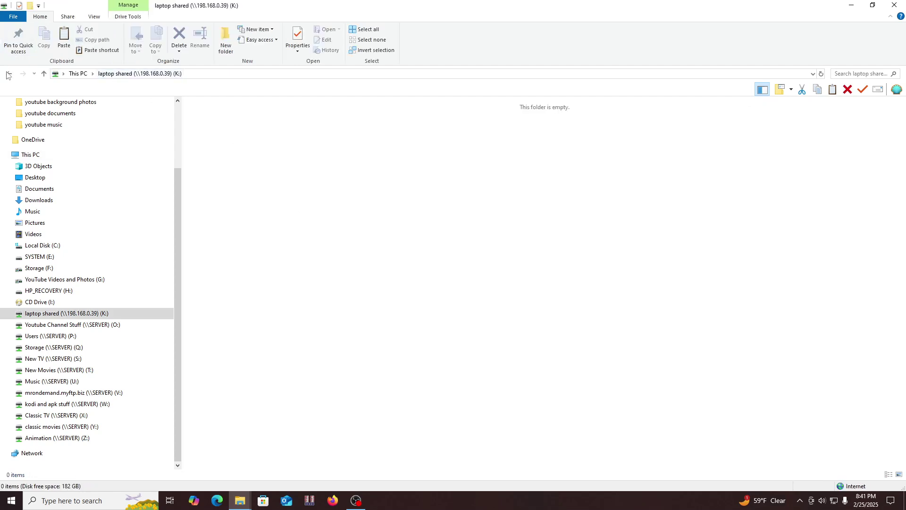
pyautogui.click(9, 74)
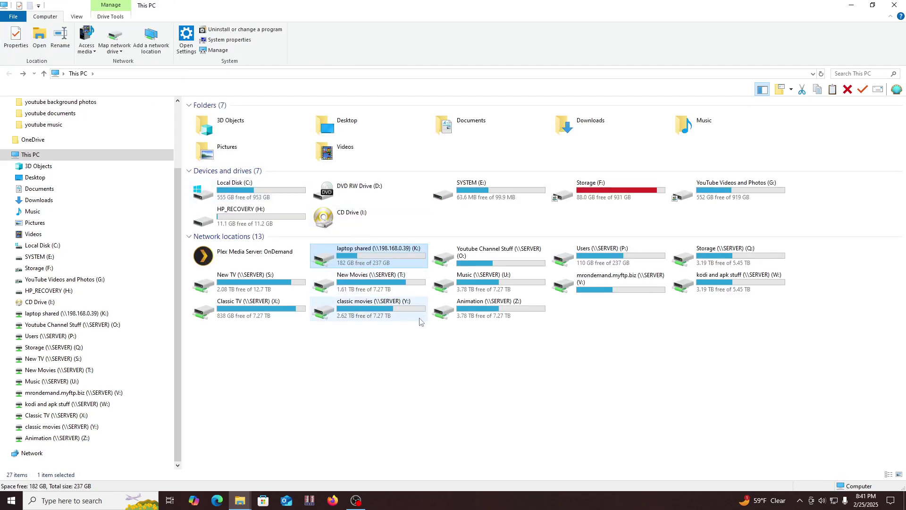